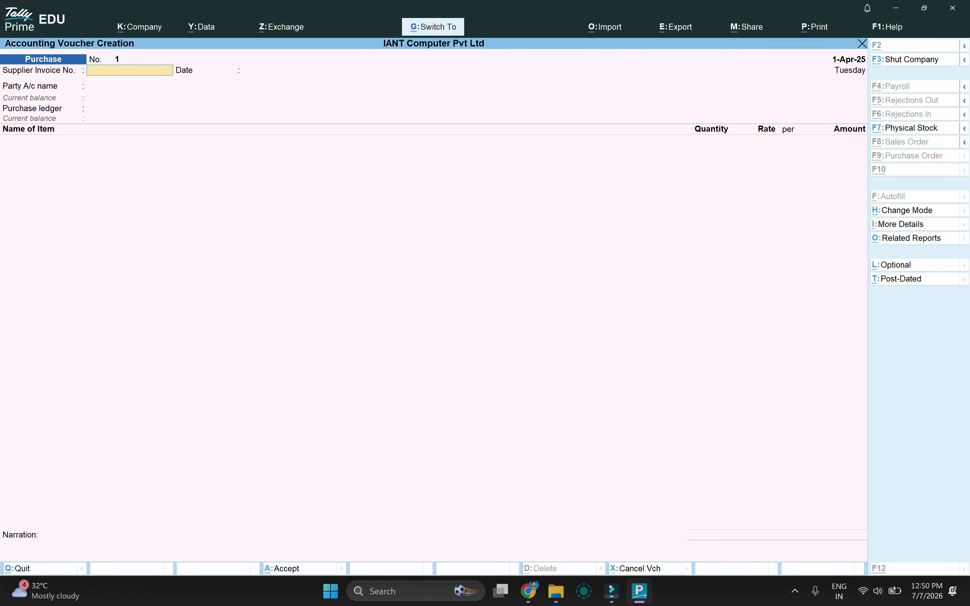
# Change the purchase voucher's entry mode to As Voucher for double-entry recording
pyautogui.hotkey('ctrl', 'h')
pyautogui.press('Down')
pyautogui.press('Down')
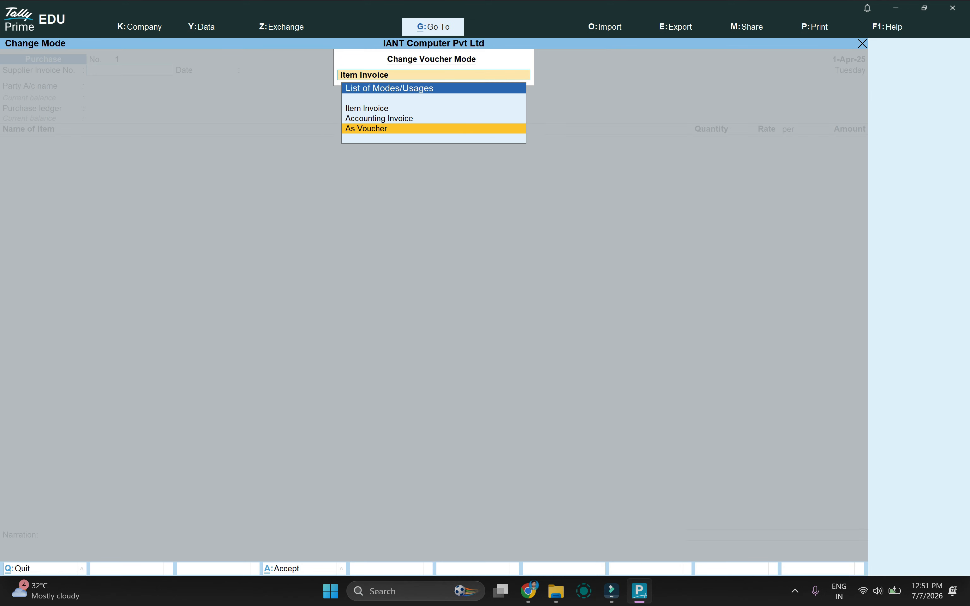
pyautogui.press('Return')
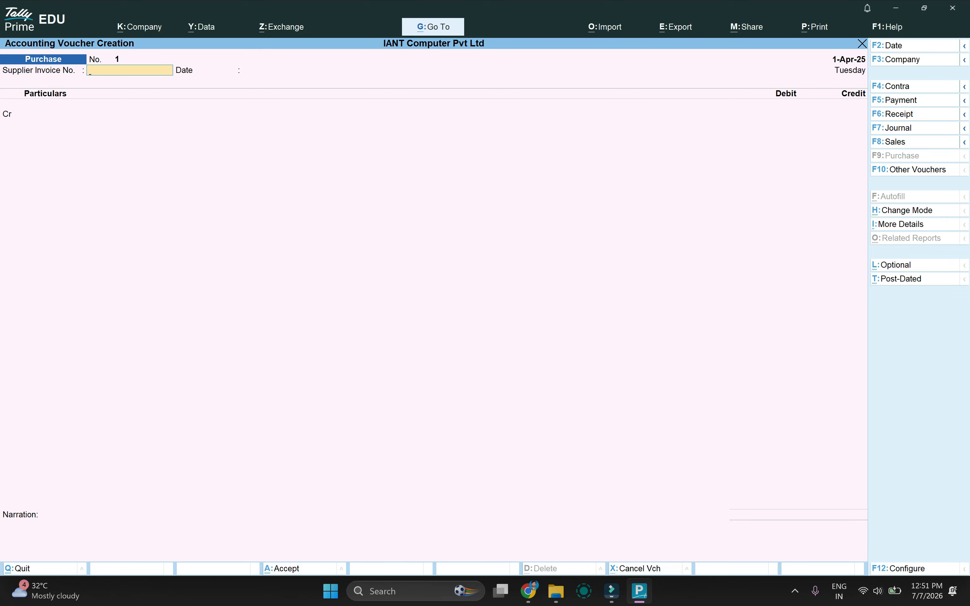
# Leave the supplier invoice number, date and receipt details blank, and credit the Cash ledger with 5000
pyautogui.press('Return')
pyautogui.press('Return')
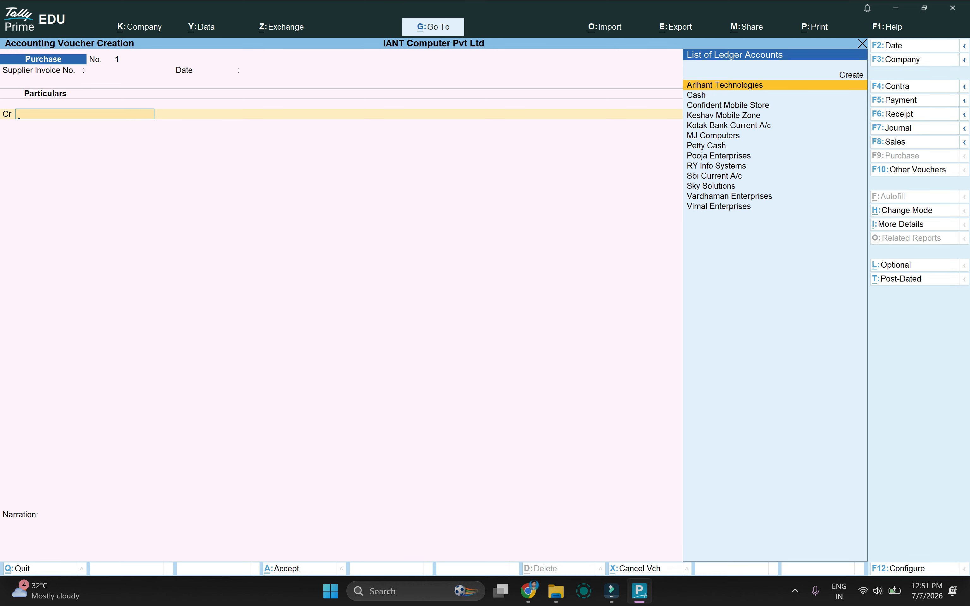
pyautogui.write('Cas')
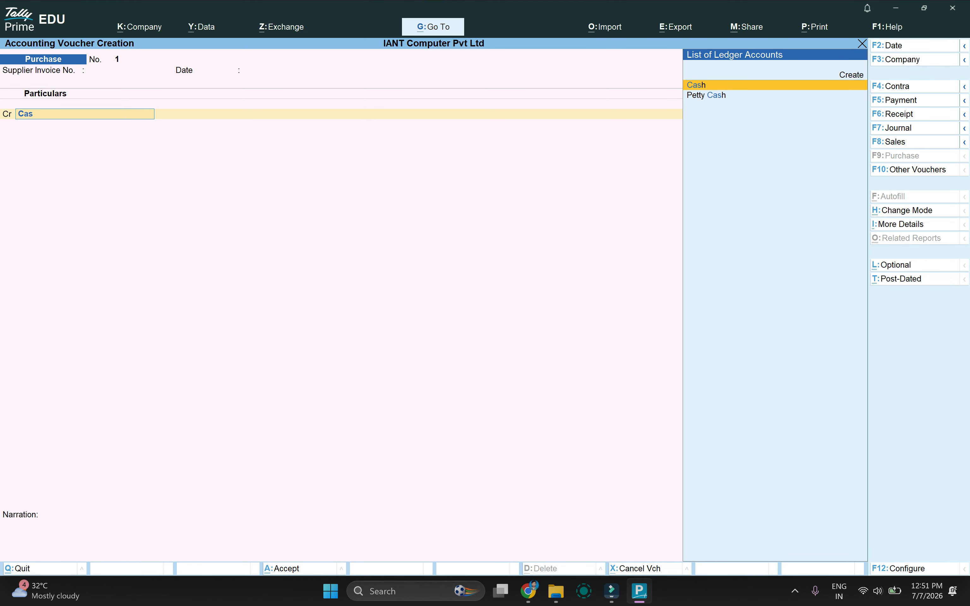
pyautogui.press('Return')
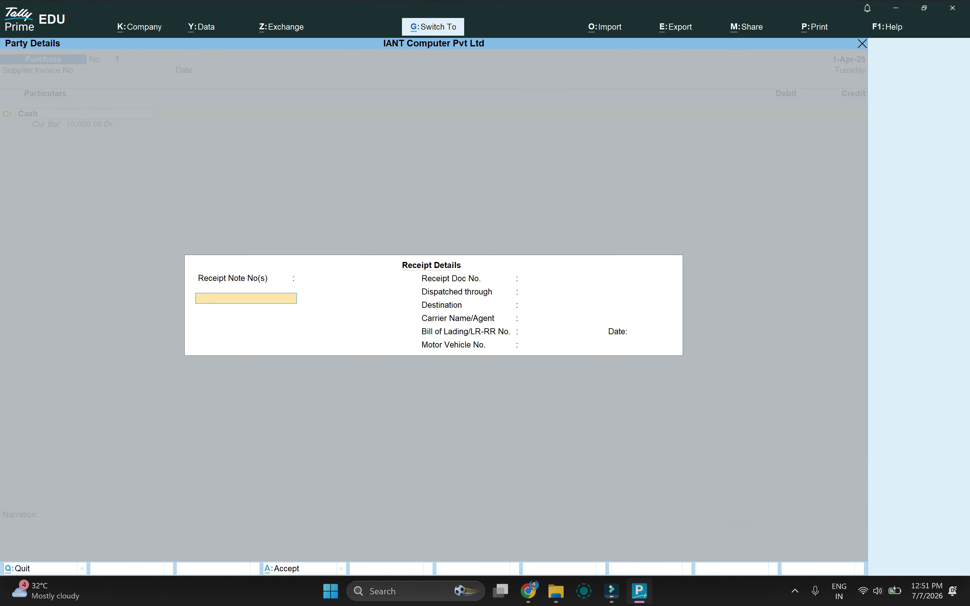
pyautogui.hotkey('ctrl', 'a')
pyautogui.hotkey('ctrl', 'a')
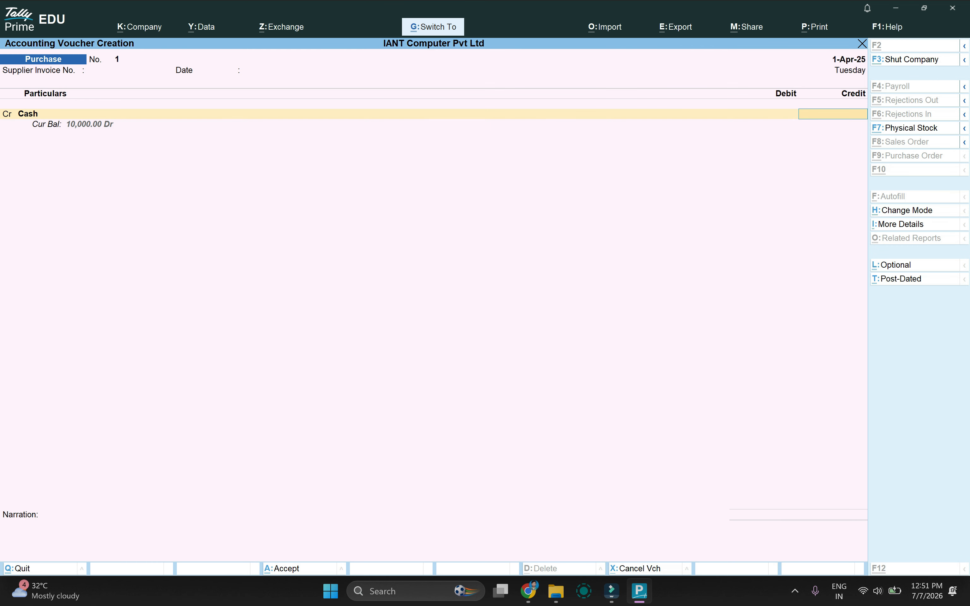
pyautogui.write('5000')
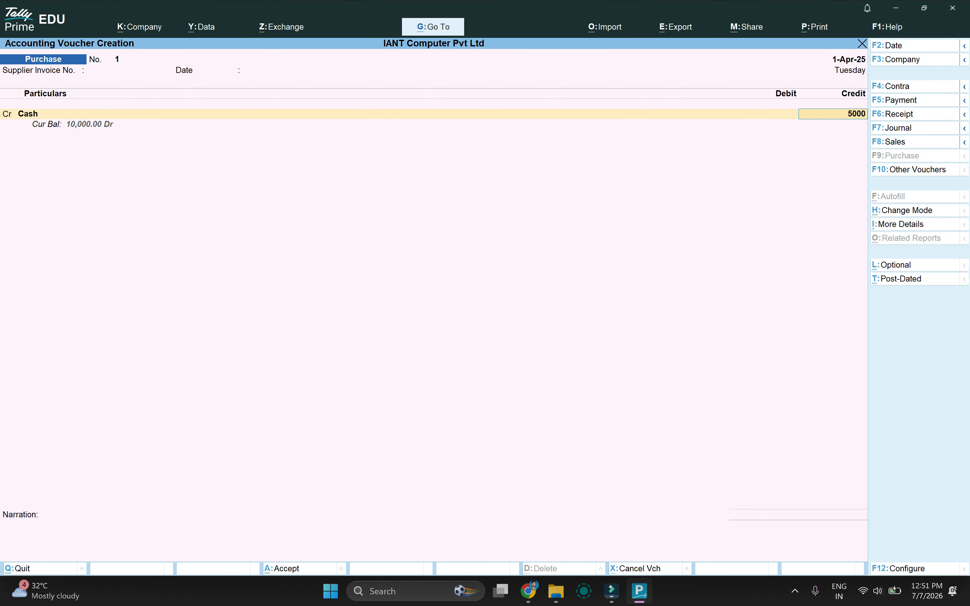
pyautogui.press('Return')
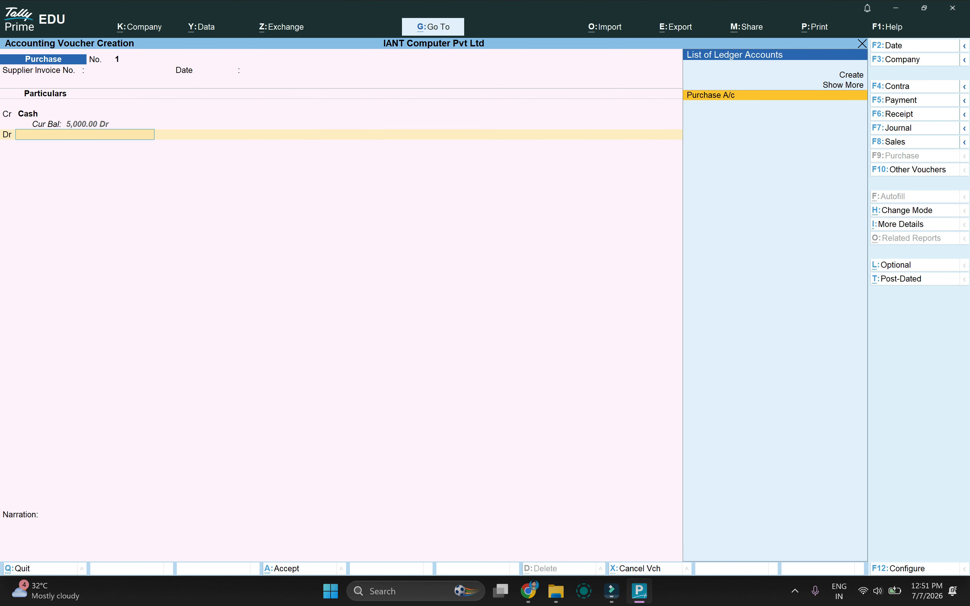
# Debit Purchase A/c with 5,000.00 without allocating any stock items
pyautogui.write('Pu')
pyautogui.press('Return')
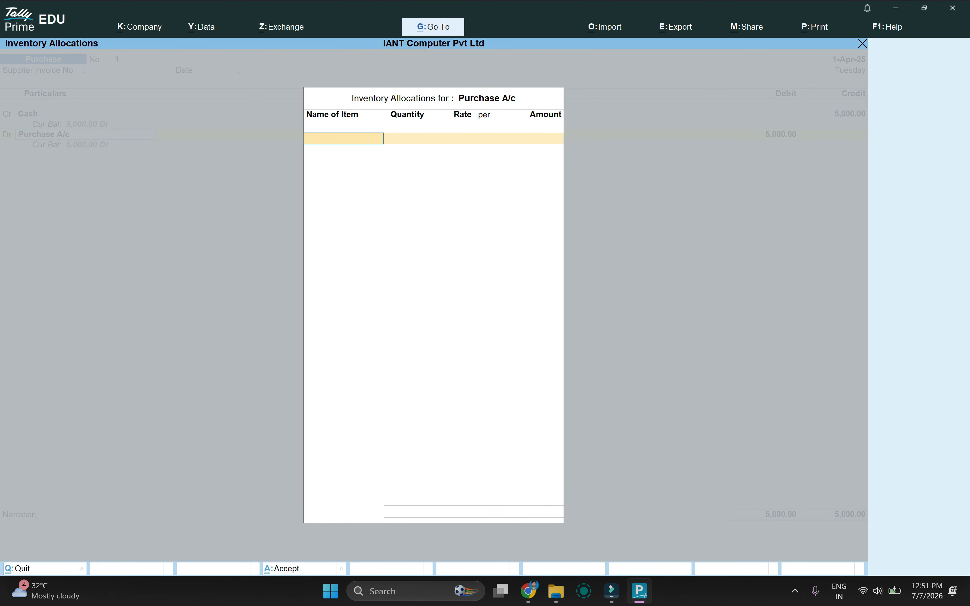
pyautogui.press('Escape')
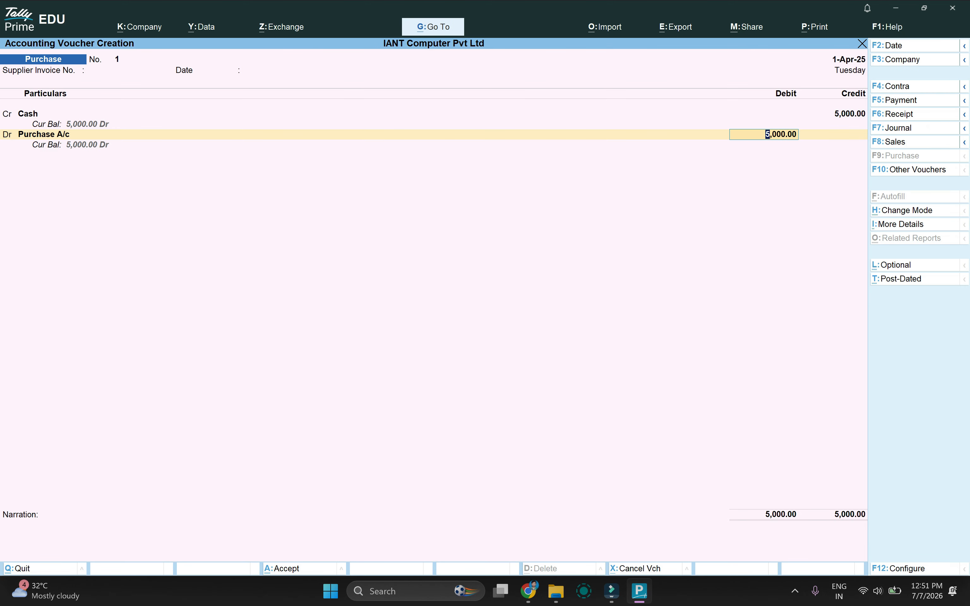
pyautogui.press('Return')
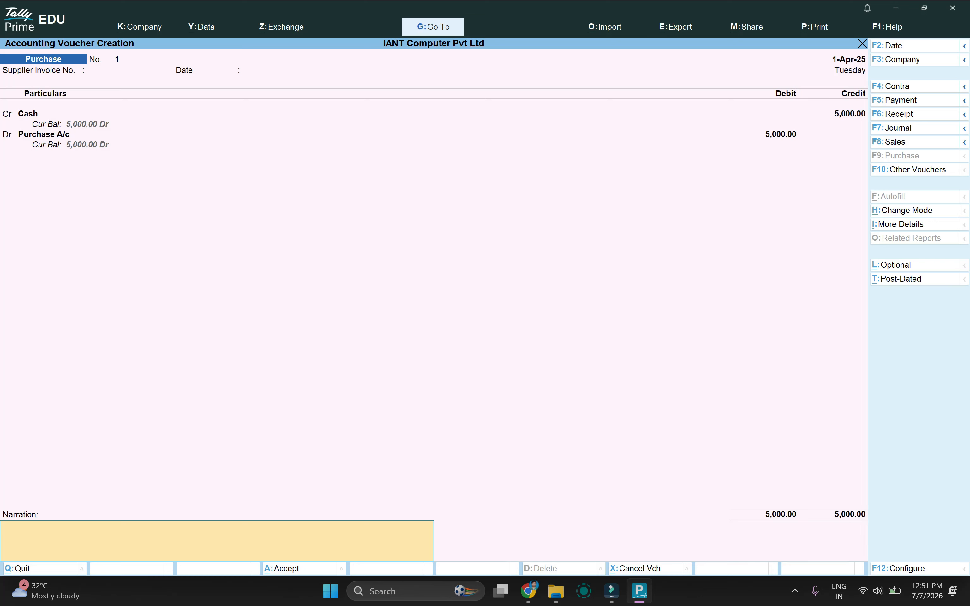
# Enter the narration "Being Purchased goods in cash." and save the purchase voucher
pyautogui.write('Being Purchased goods in cash.')
pyautogui.press('ctrl')
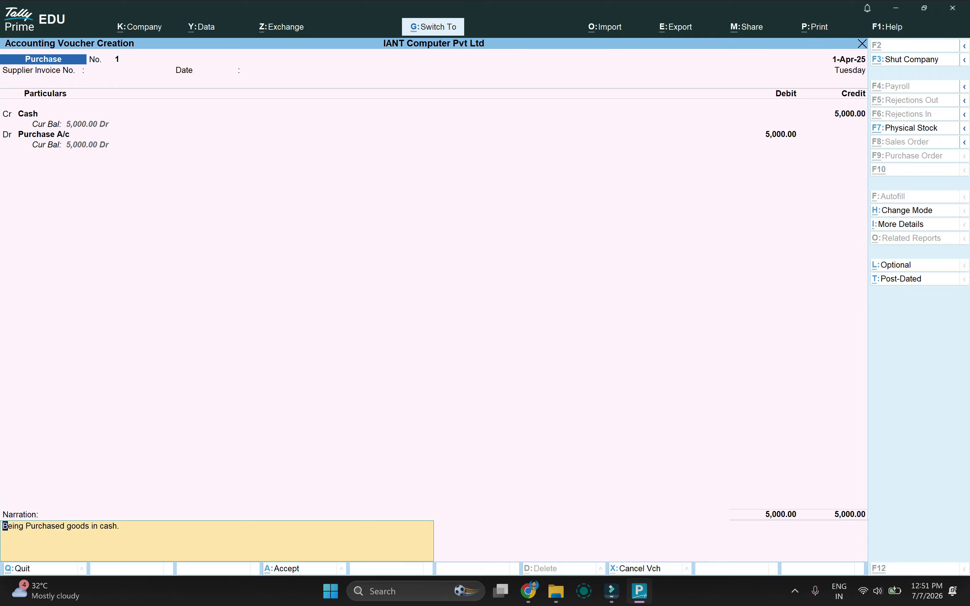
pyautogui.hotkey('ctrl', 'a')
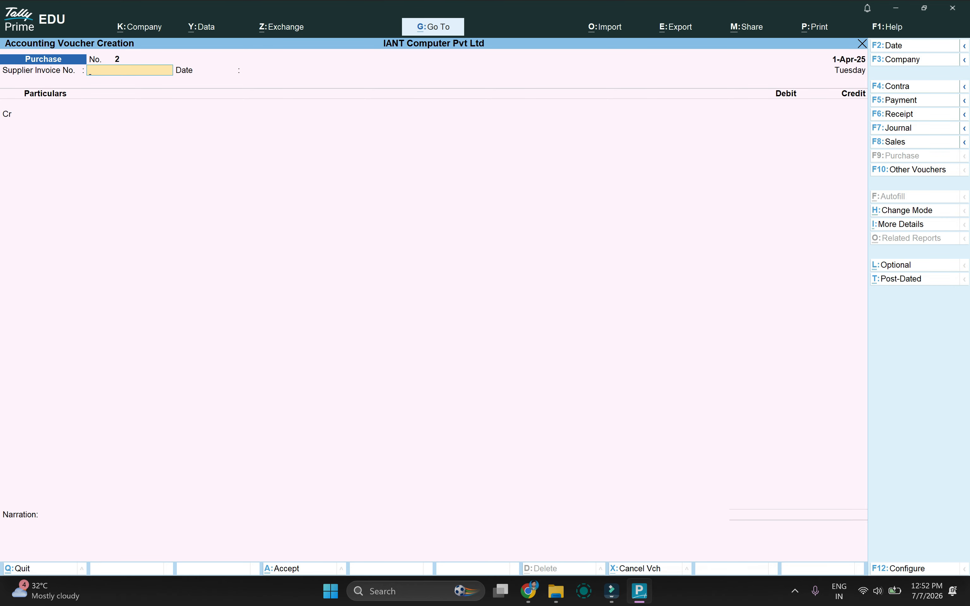
# Switch to the PDF in Chrome, read the credit purchase activity with its tips and narration, and return to TallyPrime
pyautogui.hotkey('alt', 'Tab')
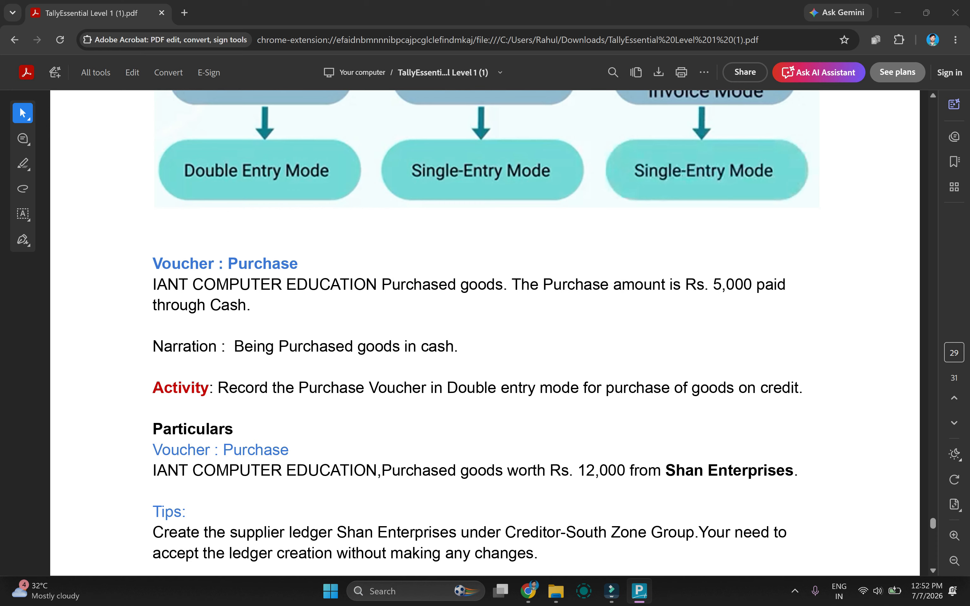
pyautogui.scroll(-3, 485, 333)
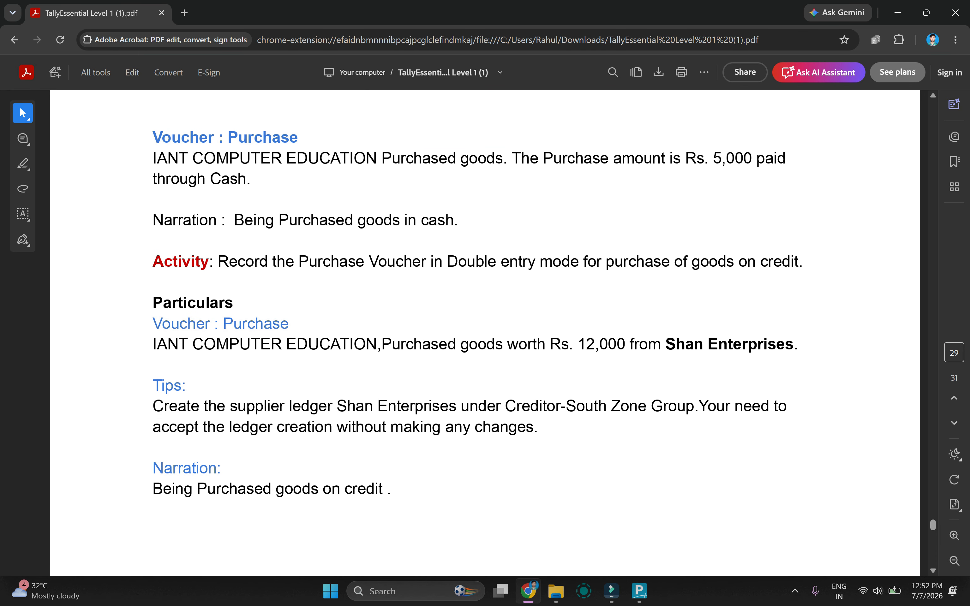
pyautogui.scroll(-2, 485, 333)
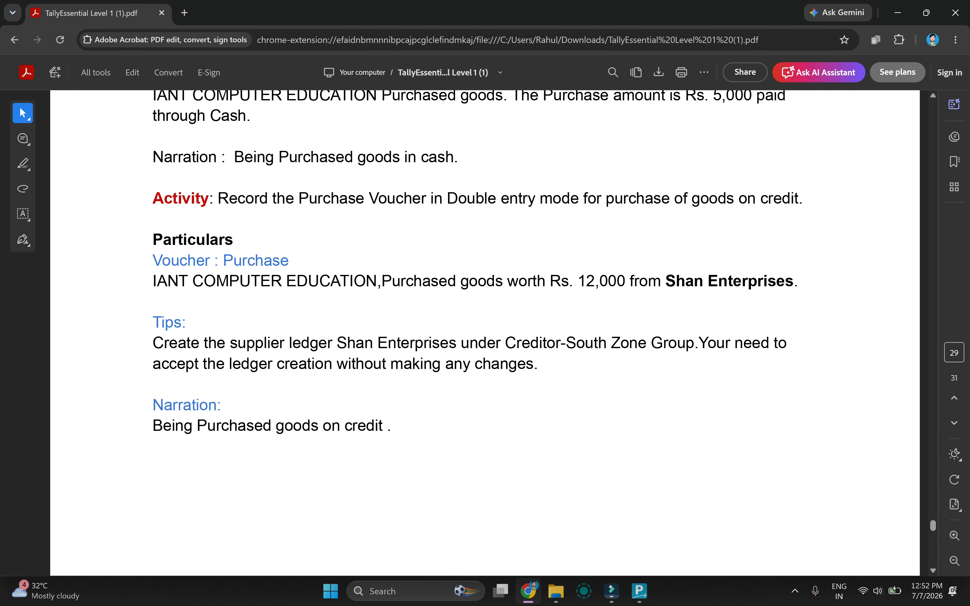
pyautogui.hotkey('alt', 'Tab')
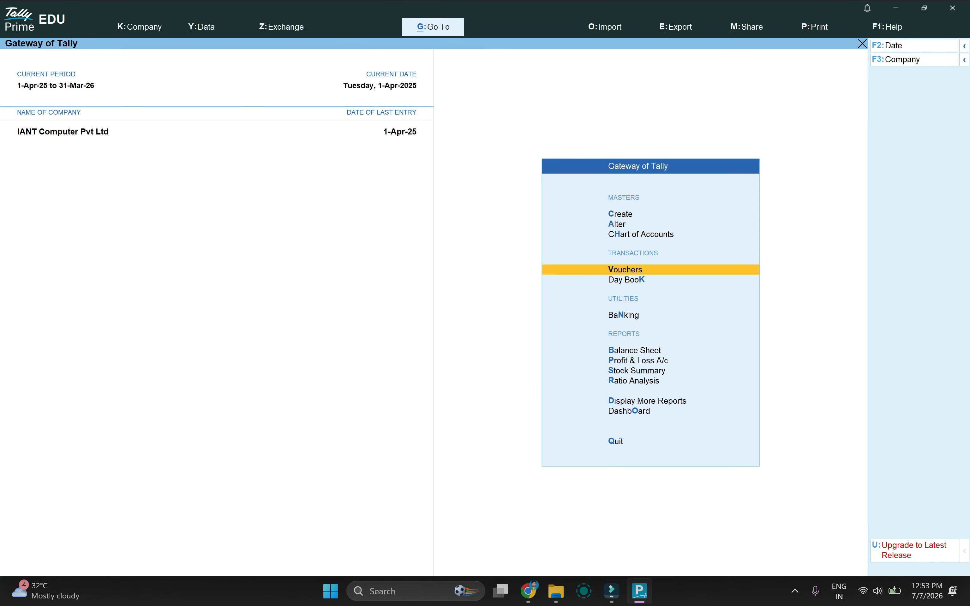
# Create the supplier ledger Shah Enterprises under Creditors-South Zone with default settings, save it and return to the Gateway of Tally
pyautogui.press('Up')
pyautogui.press('Up')
pyautogui.press('Up')
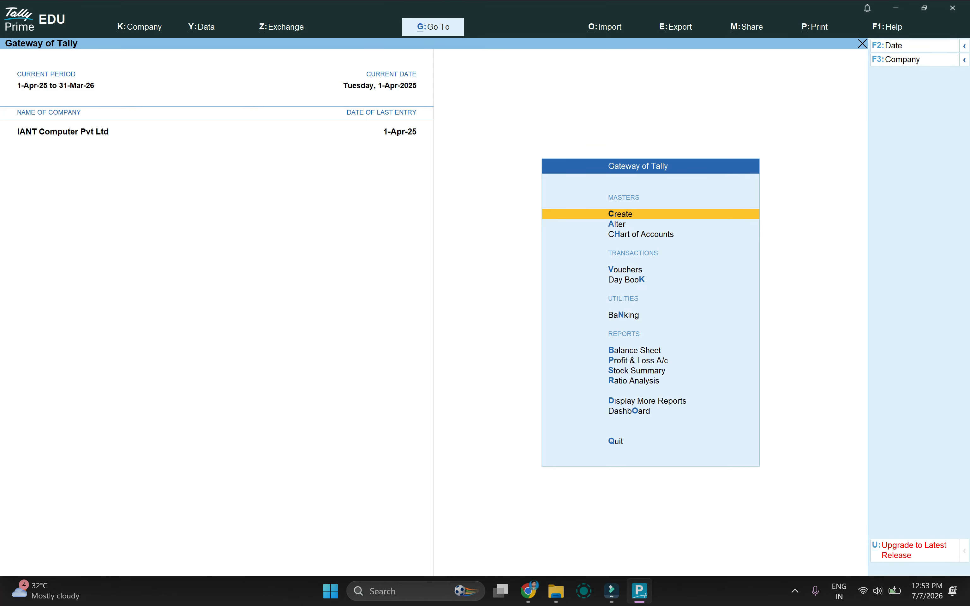
pyautogui.press('Return')
pyautogui.press('Down')
pyautogui.press('Return')
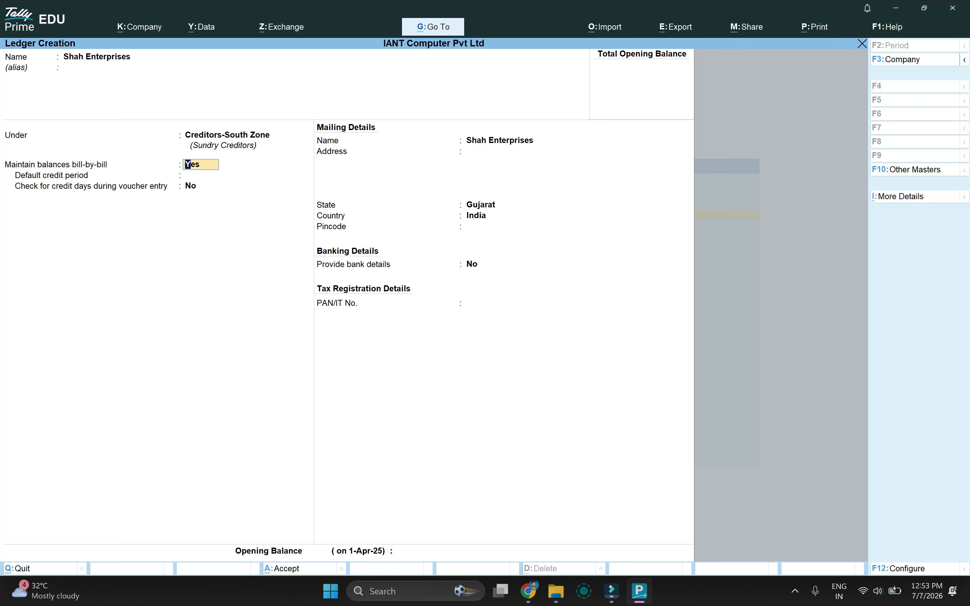
pyautogui.press('ctrl')
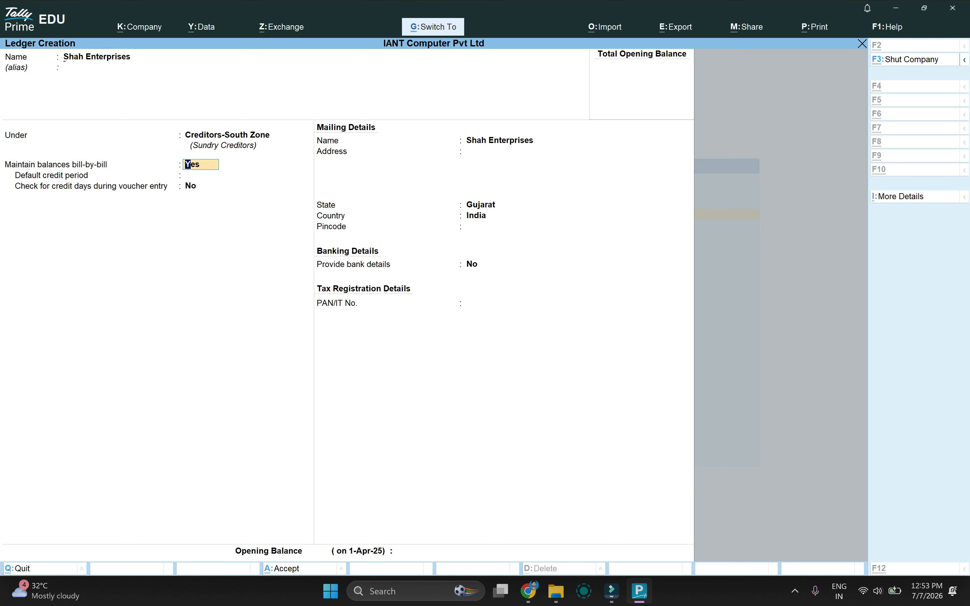
pyautogui.hotkey('ctrl', 'a')
pyautogui.press('Escape')
pyautogui.press('Return')
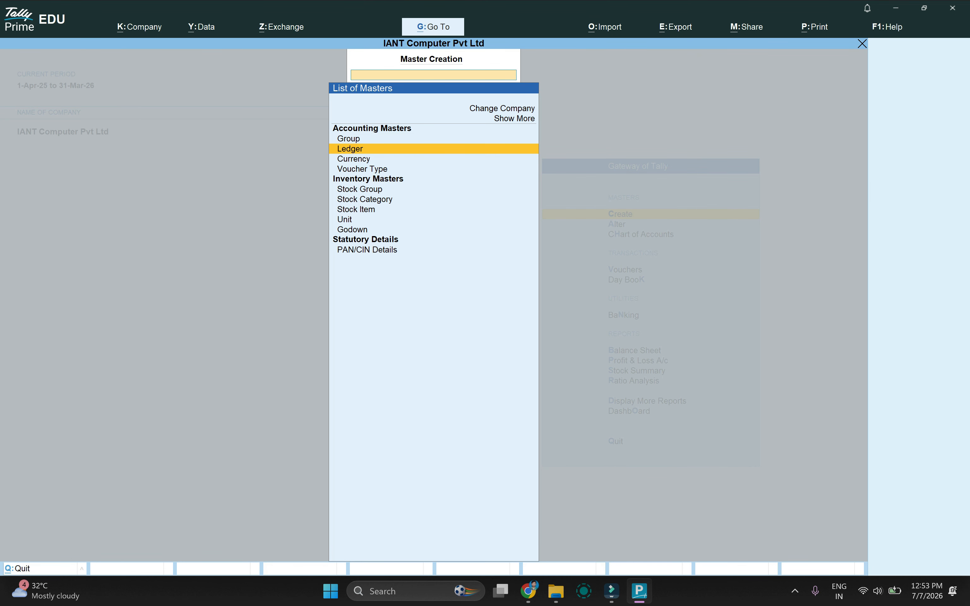
pyautogui.press('Escape')
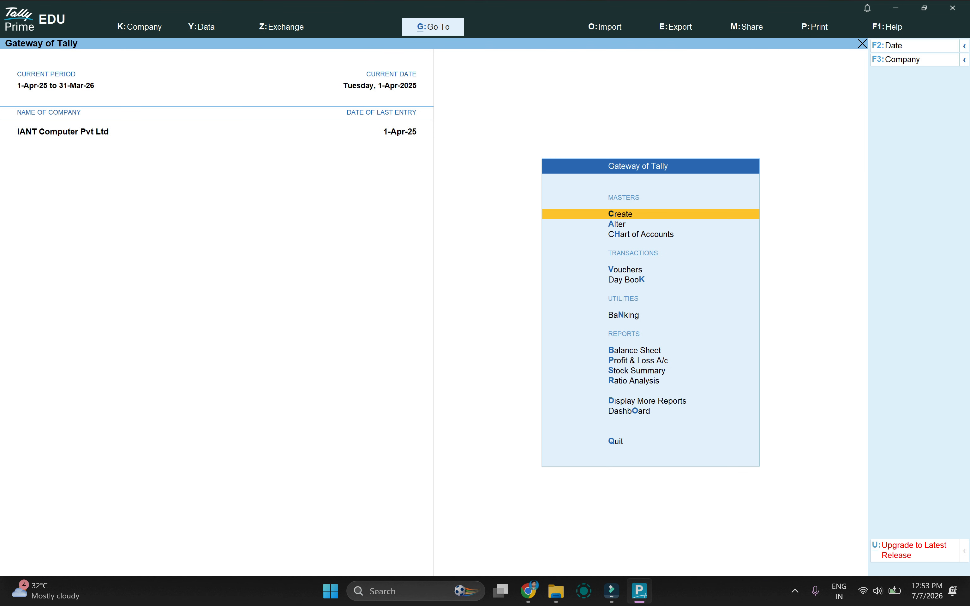
# Open a new purchase voucher for the credit purchase in As Voucher mode
pyautogui.press('Down')
pyautogui.press('Down')
pyautogui.press('Down')
pyautogui.press('Down')
pyautogui.press('Up')
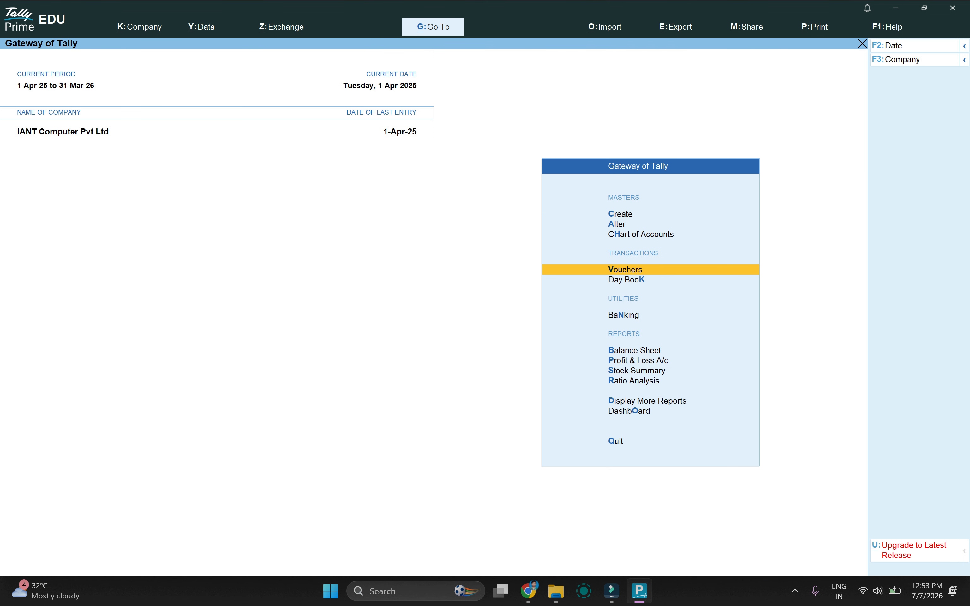
pyautogui.press('Return')
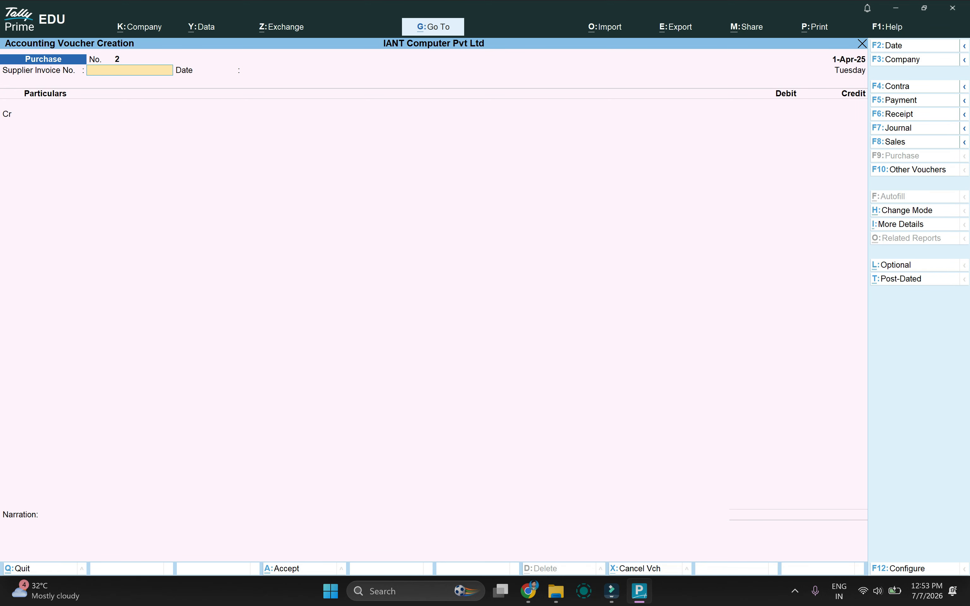
pyautogui.hotkey('ctrl', 'h')
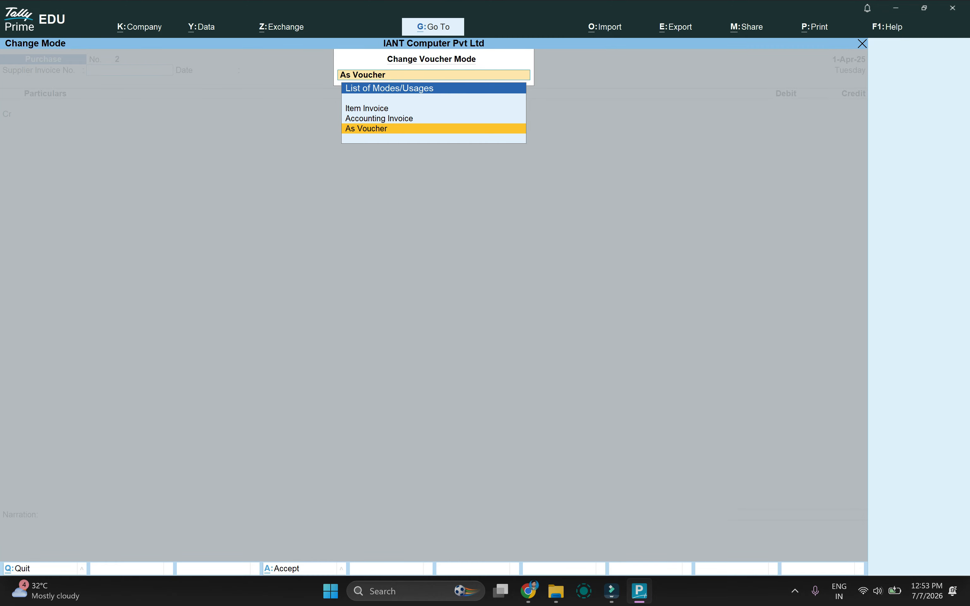
pyautogui.press('Return')
# Credit Shah Enterprises with 12000, leaving invoice and receipt details blank and accepting the New Ref bill-wise allocation
pyautogui.press('Return')
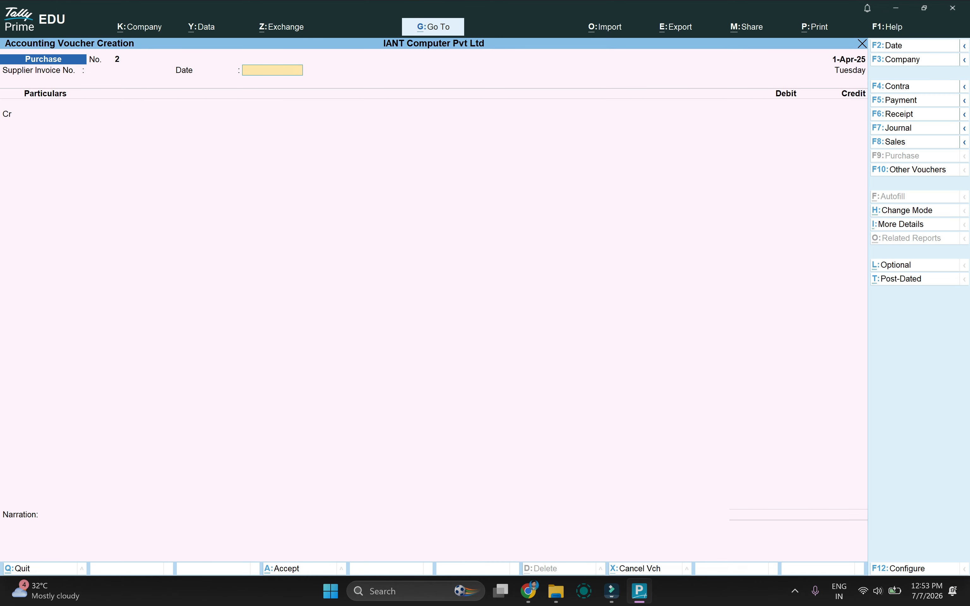
pyautogui.press('Return')
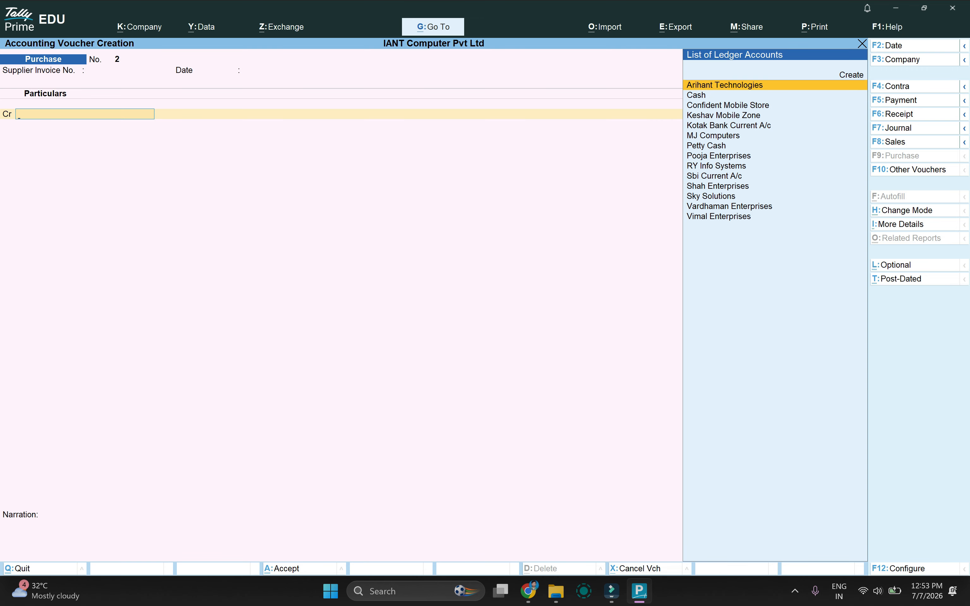
pyautogui.write('Sh')
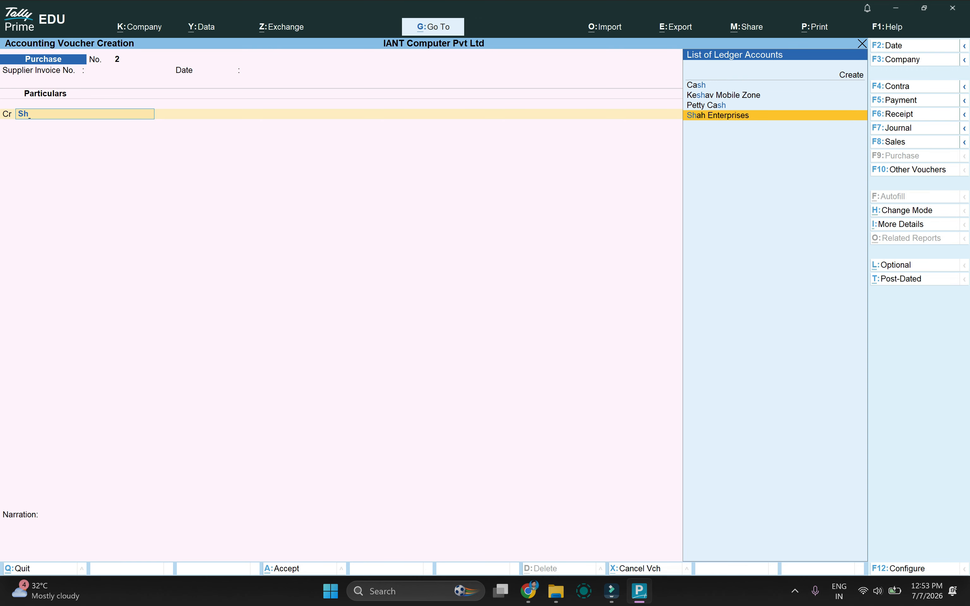
pyautogui.press('Return')
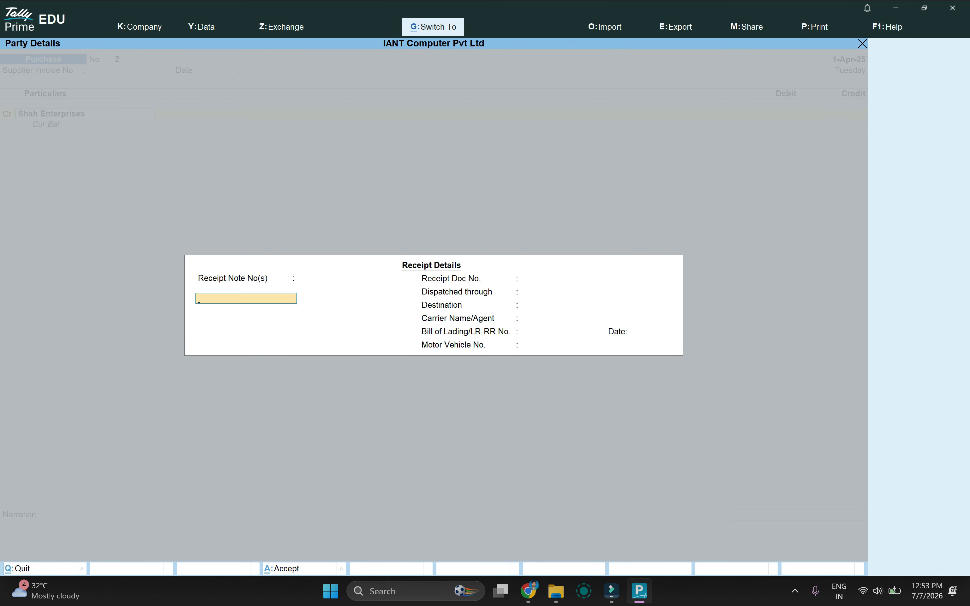
pyautogui.press('Return')
pyautogui.hotkey('ctrl', 'a')
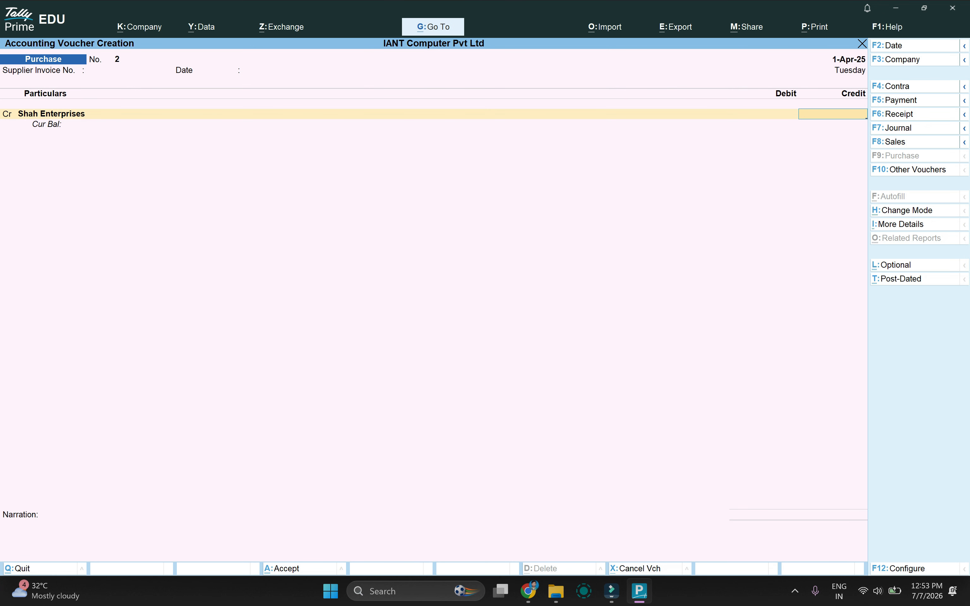
pyautogui.write('12000')
pyautogui.press('Return')
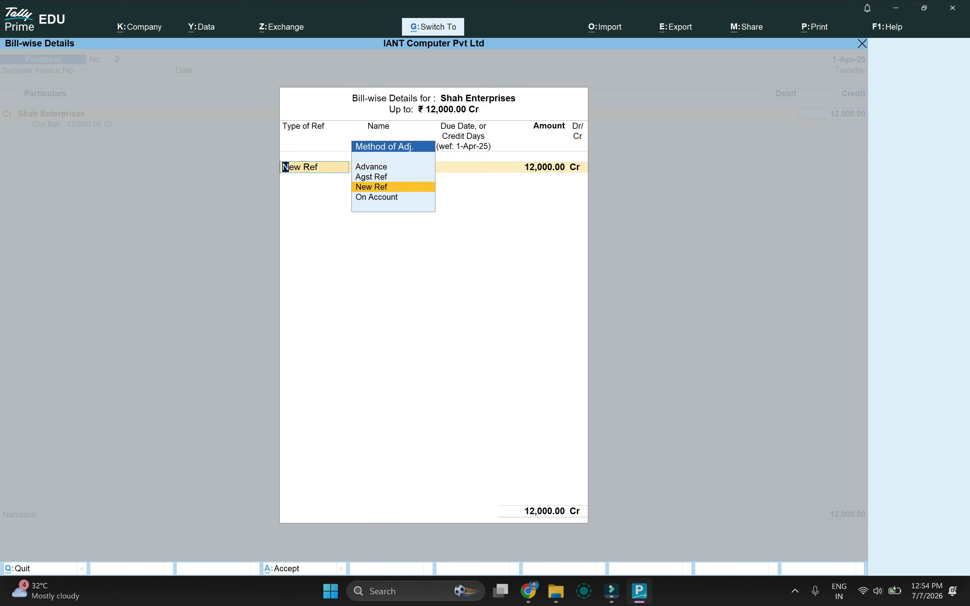
pyautogui.hotkey('ctrl', 'a')
# Debit Purchase A/c with 12,000 and skip its inventory item allocation
pyautogui.press('Return')
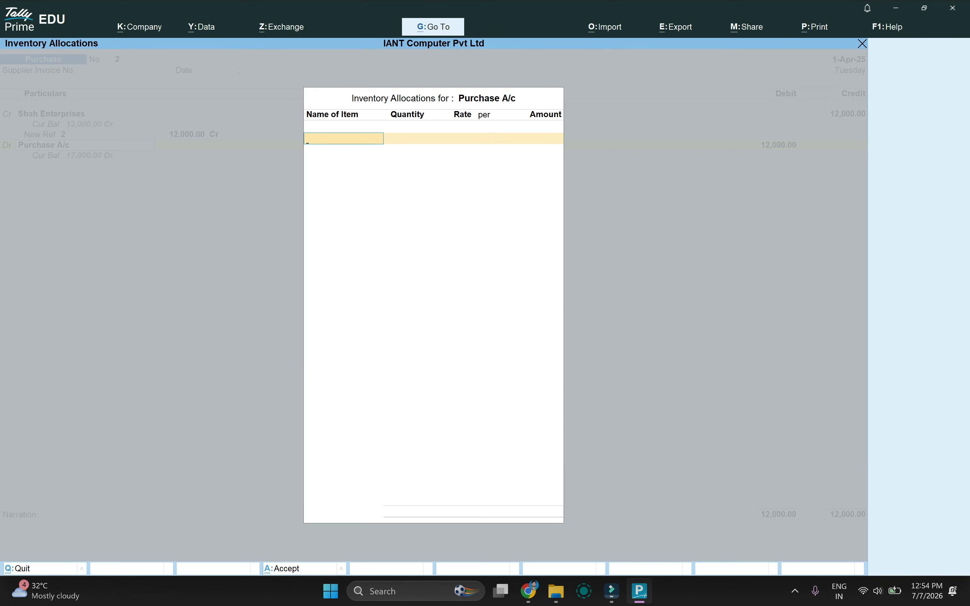
pyautogui.press('Escape')
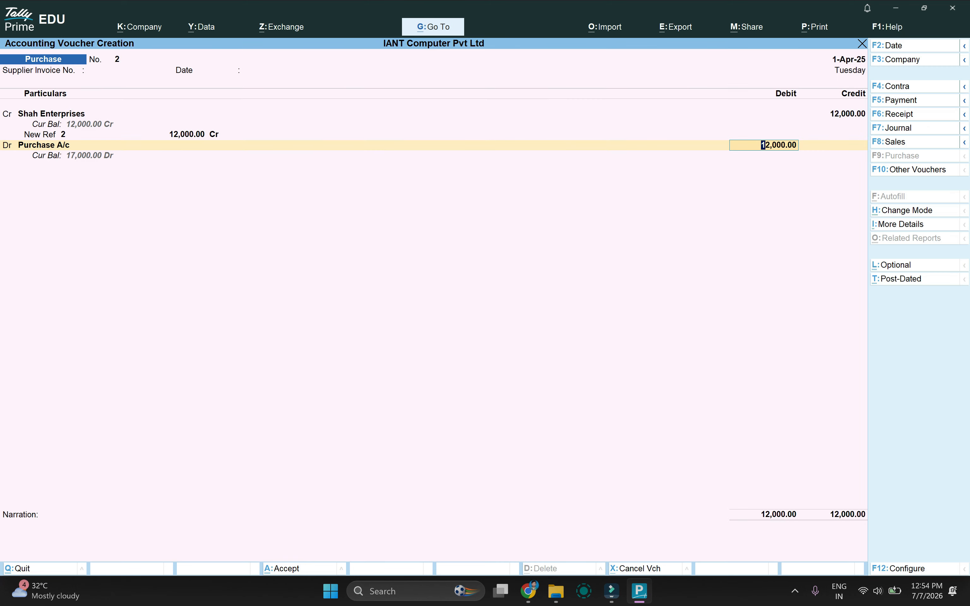
pyautogui.press('Return')
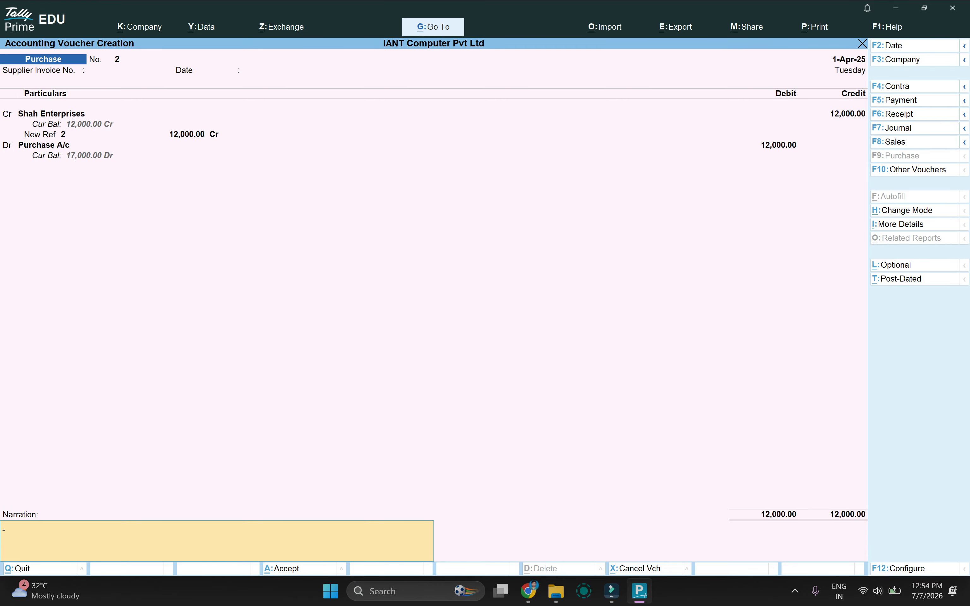
# Enter the narration "Being Purchased goods on credit ." and save the credit purchase voucher
pyautogui.write('Being Purchased goods on credit .')
pyautogui.press('ctrl')
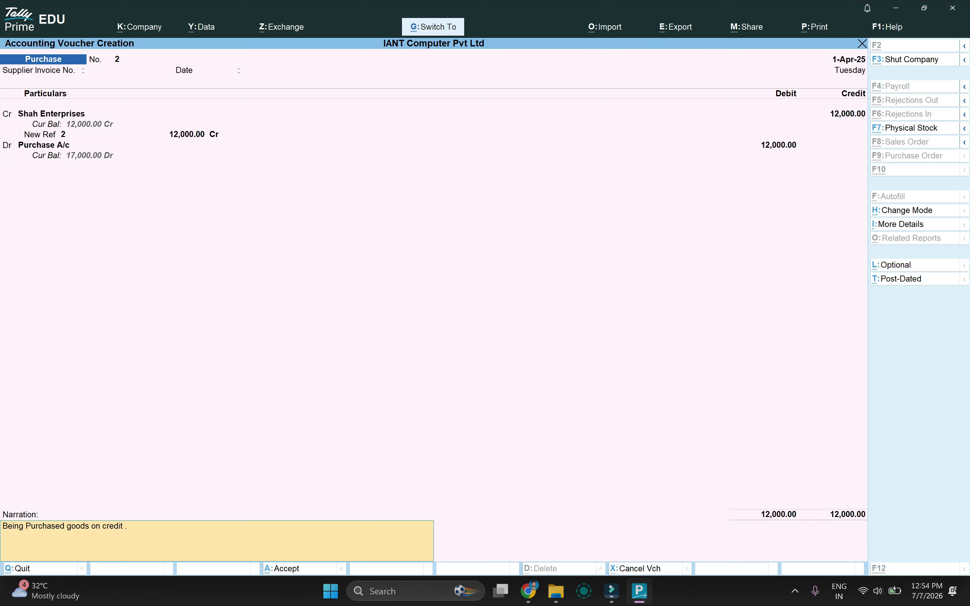
pyautogui.hotkey('ctrl', 'a')
# Switch to the PDF in Chrome, read the item invoice mode purchase exercise for RY info system, and return to TallyPrime
pyautogui.hotkey('alt', 'Tab')
pyautogui.scroll(-15, 486, 333)
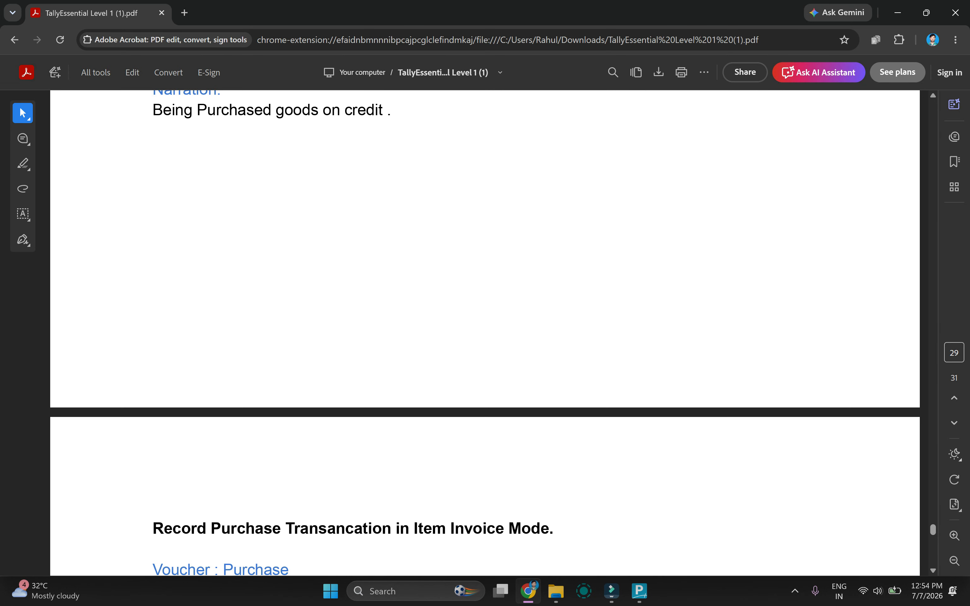
pyautogui.scroll(-2, 486, 333)
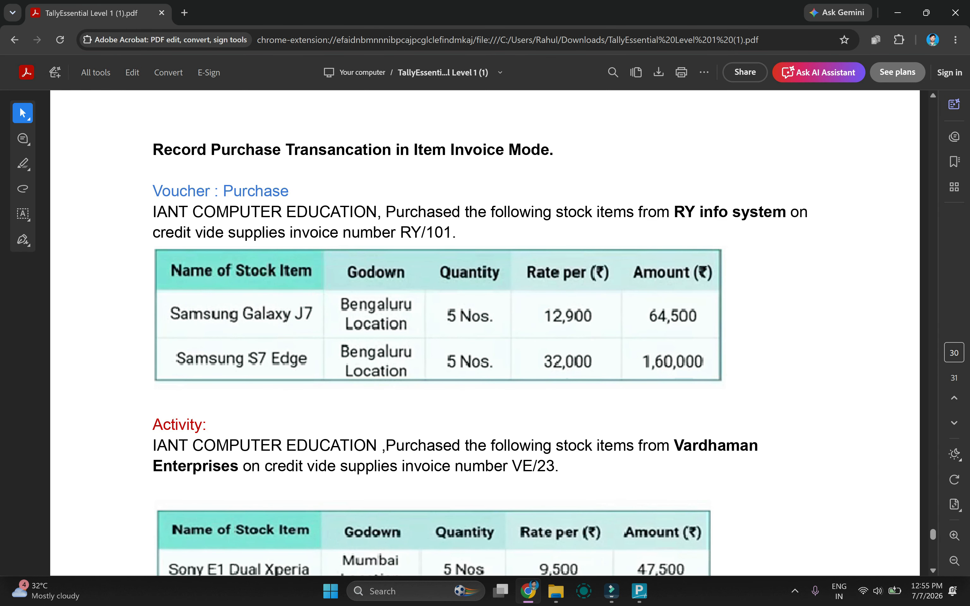
pyautogui.hotkey('alt', 'Tab')
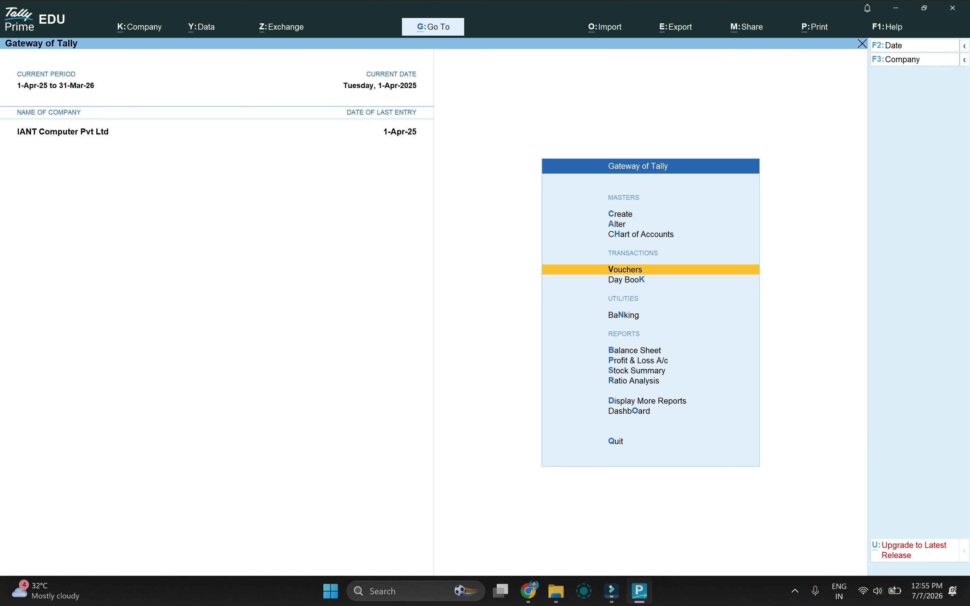
# Open a new purchase voucher and change its mode to Item Invoice
pyautogui.press('Return')
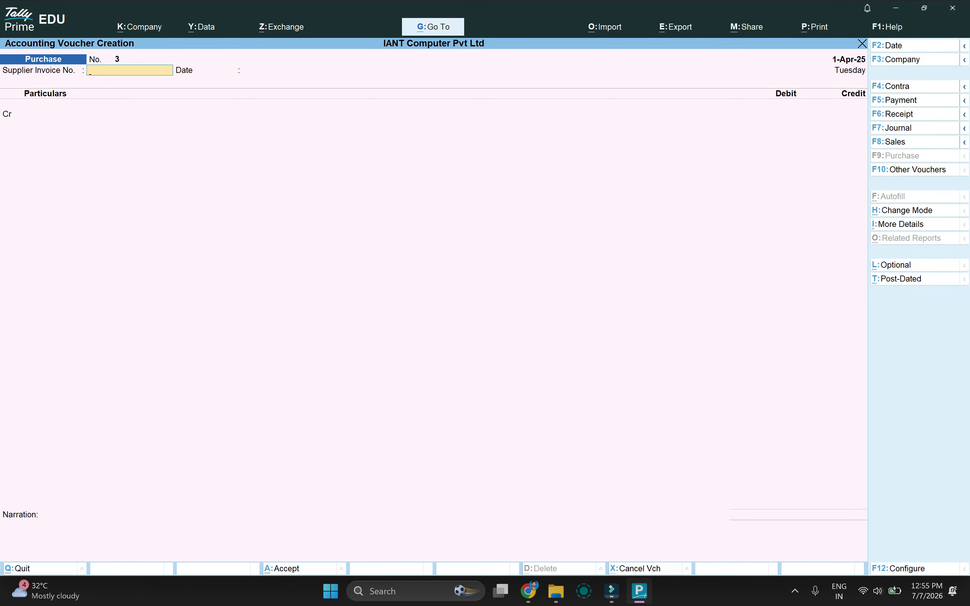
pyautogui.press('ctrl')
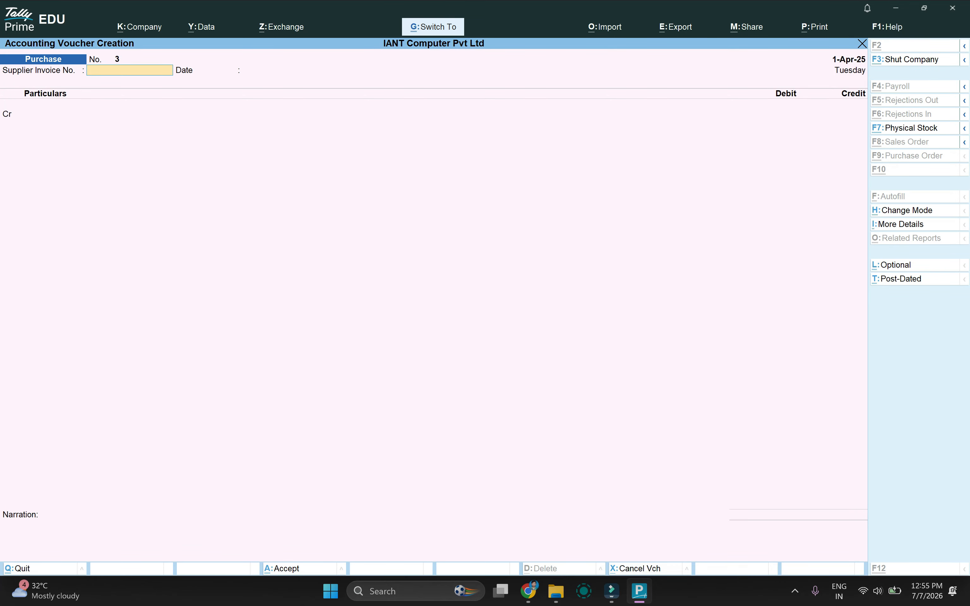
pyautogui.hotkey('ctrl', 'h')
pyautogui.press('Up')
pyautogui.press('Up')
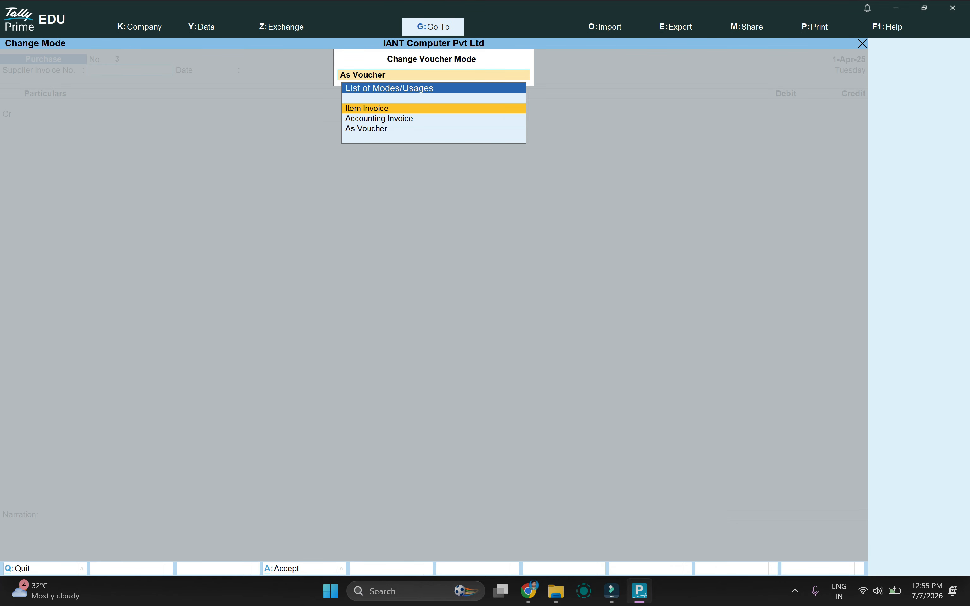
pyautogui.press('Return')
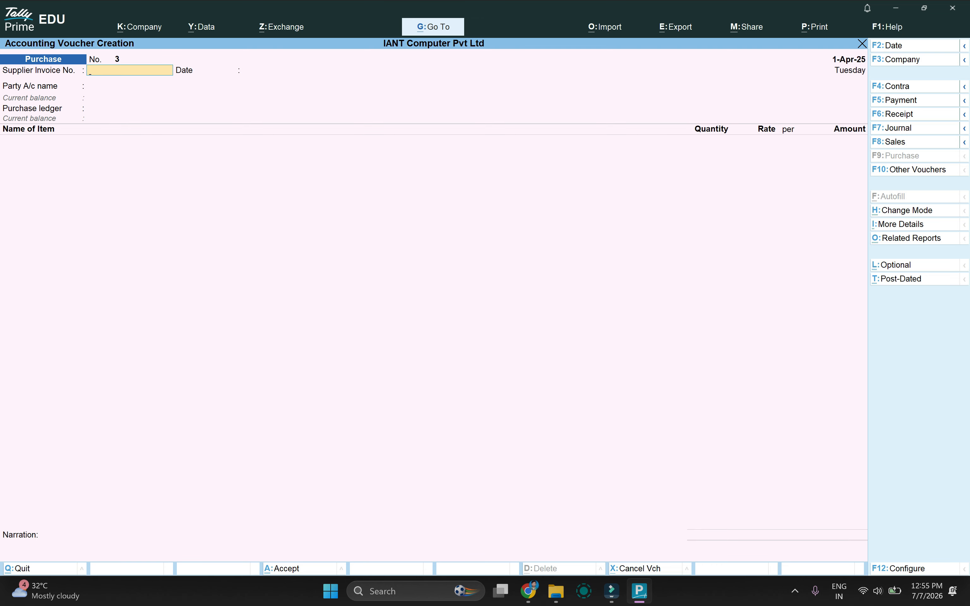
# Enter supplier invoice number RY/101 with the default date, party RY Info Systems with default receipt and party details, and purchase ledger Purchase A/c
pyautogui.write('RY/101')
pyautogui.press('Return')
pyautogui.press('Return')
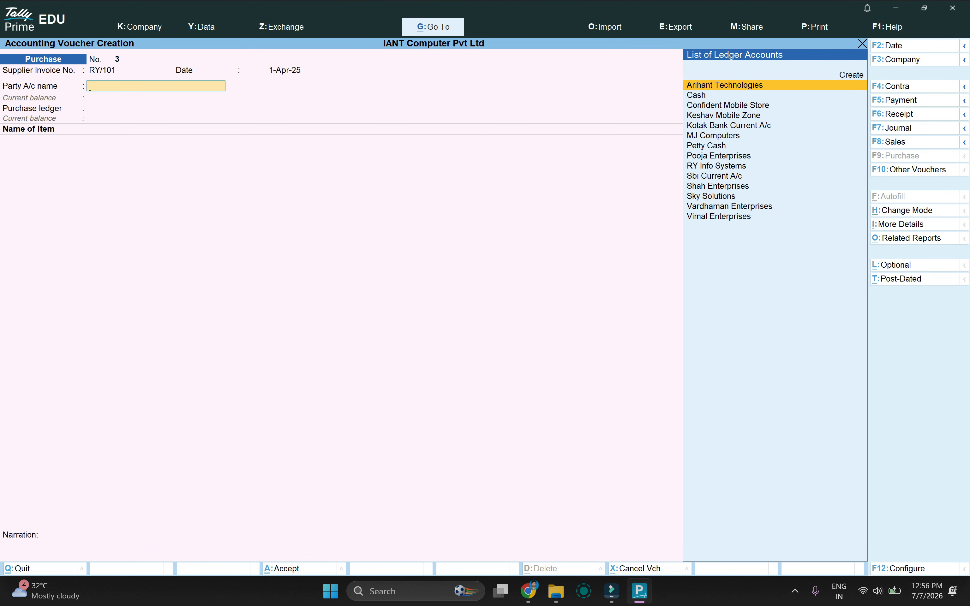
pyautogui.write('Ry')
pyautogui.press('Return')
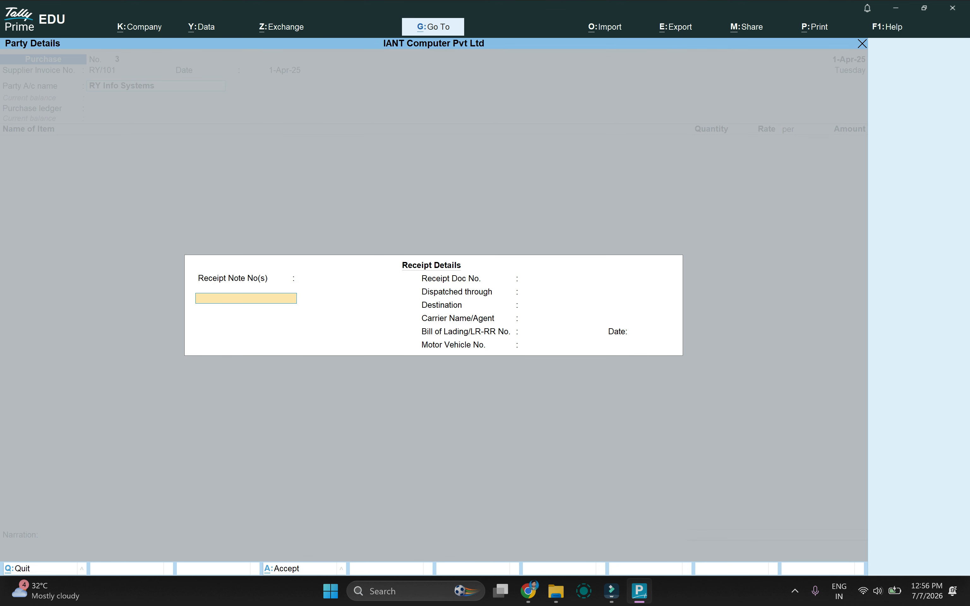
pyautogui.hotkey('ctrl', 'a')
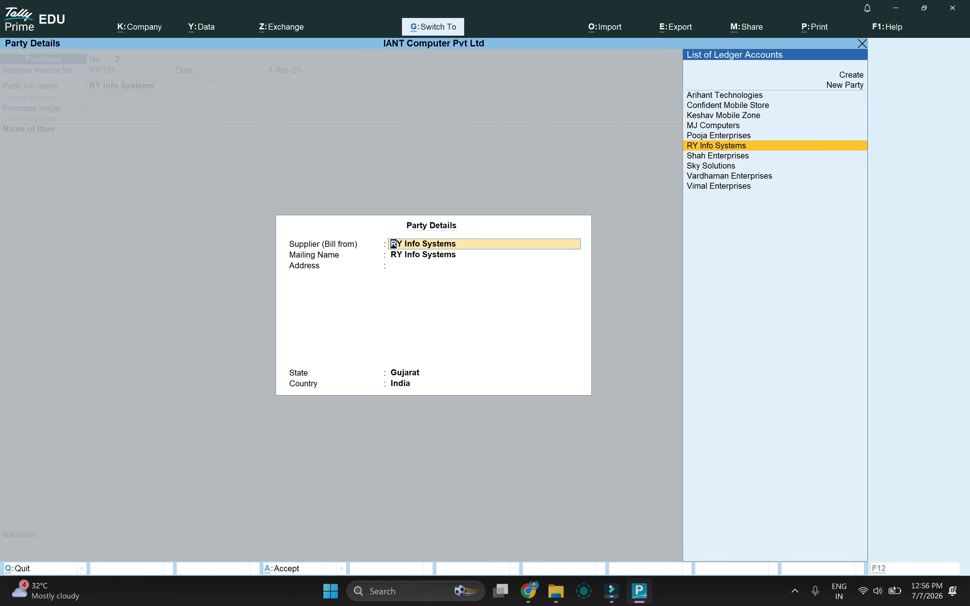
pyautogui.hotkey('ctrl', 'a')
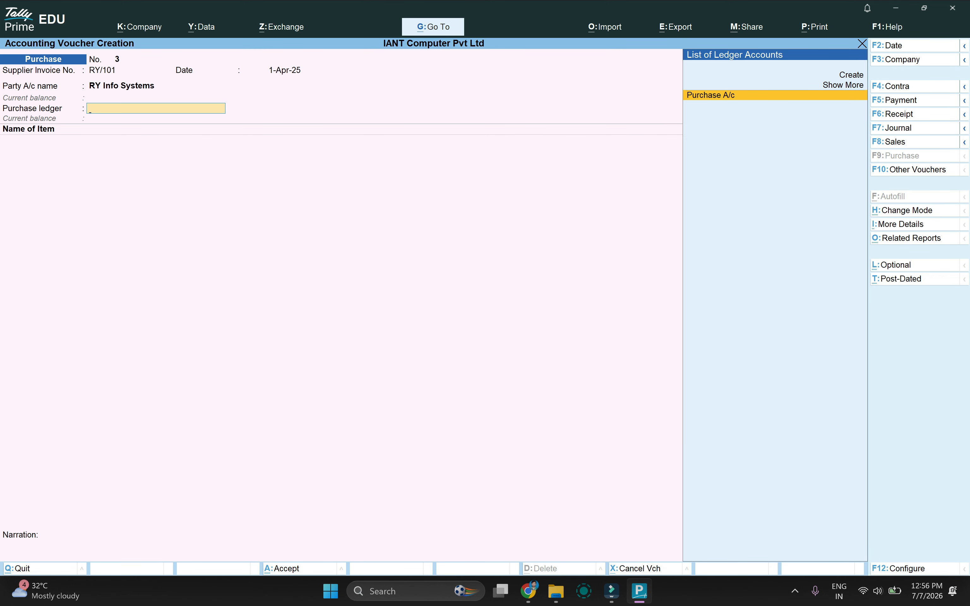
pyautogui.press('Return')
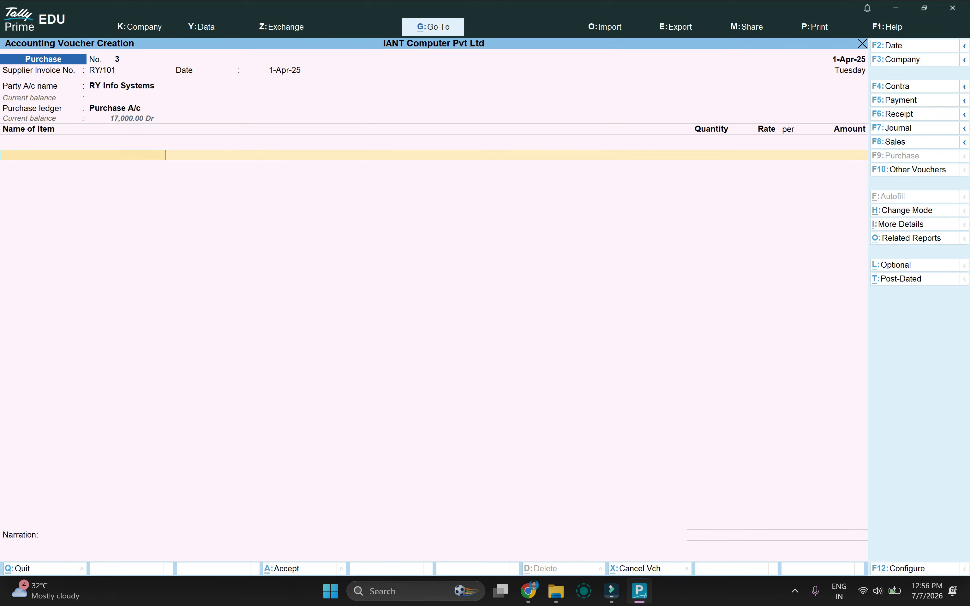
# Add the stock item Samsung Galaxy J7, allocating 5 Nos at a rate of 12900 to the Banglore Location godown
pyautogui.write('Sa')
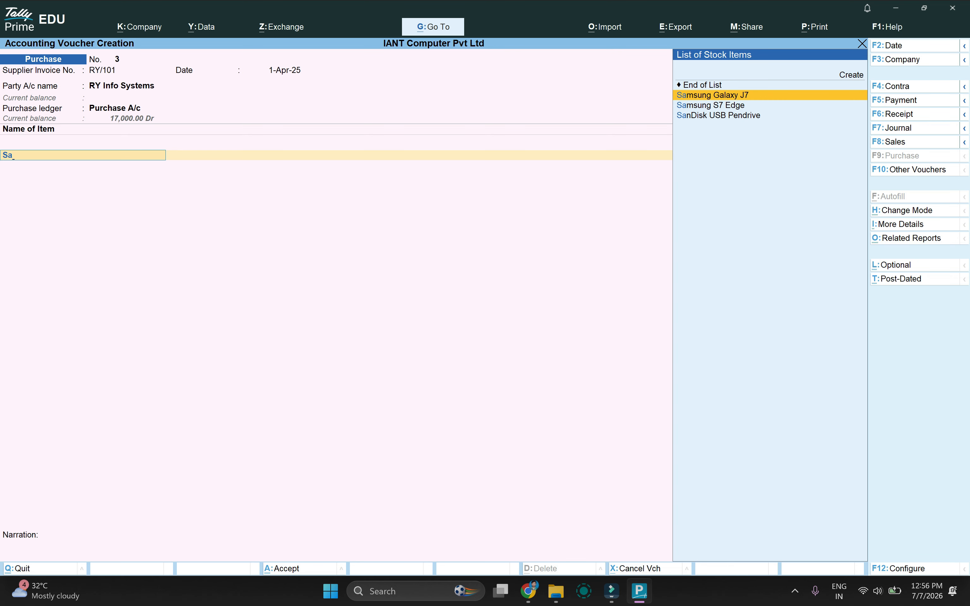
pyautogui.press('Return')
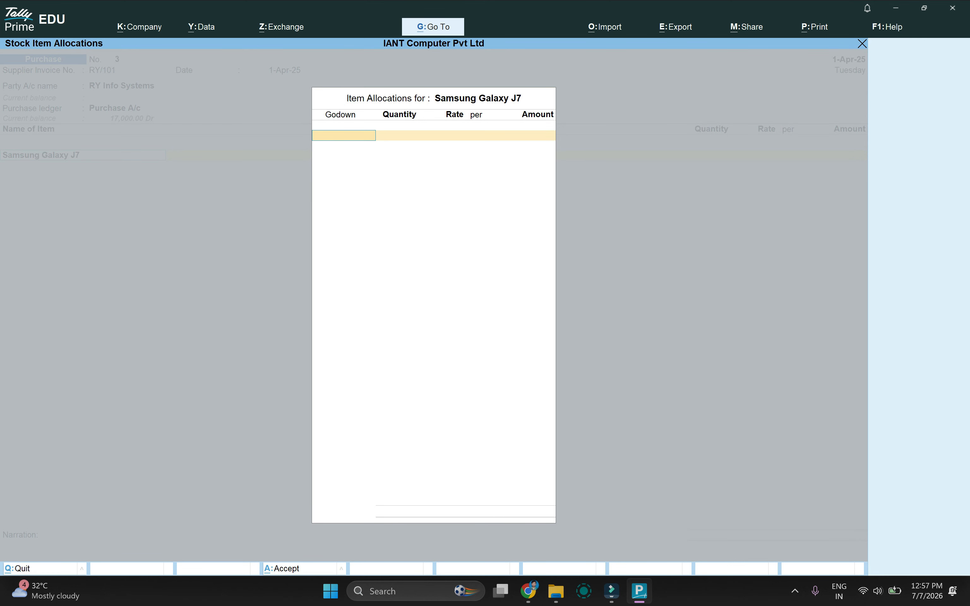
pyautogui.write('Ba')
pyautogui.press('Return')
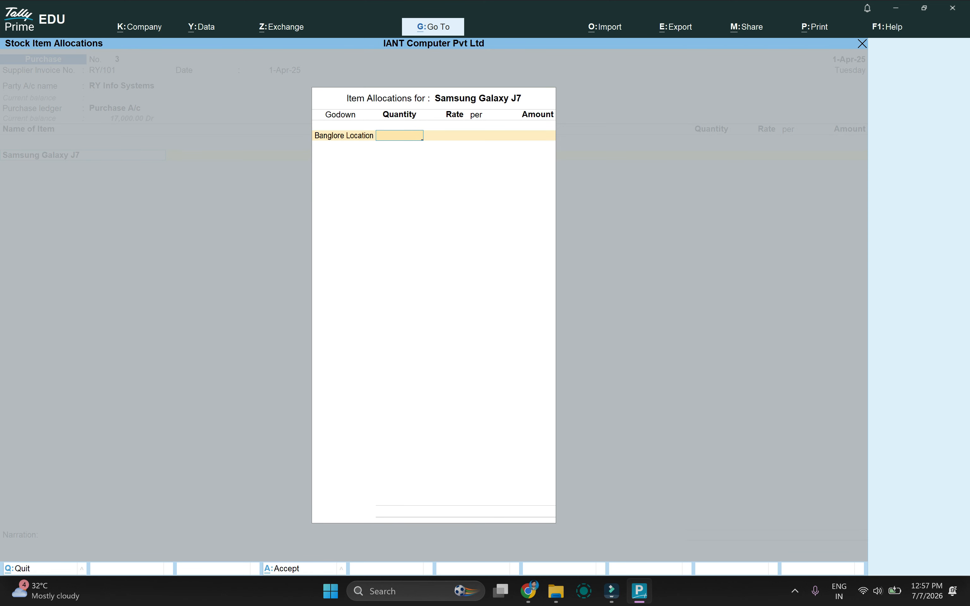
pyautogui.write('5')
pyautogui.press('Return')
pyautogui.write('12900')
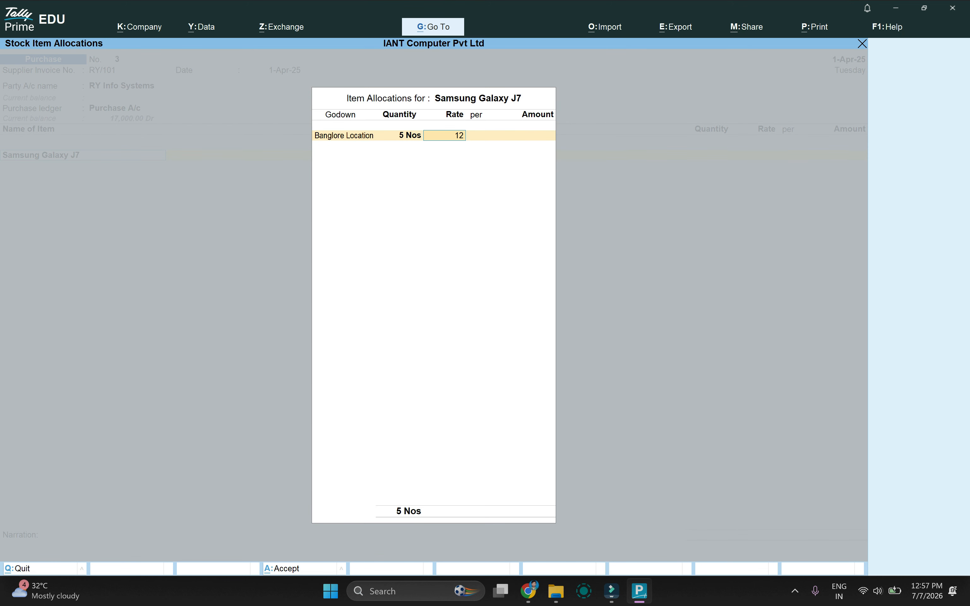
pyautogui.press('Return')
pyautogui.press('Return')
pyautogui.press('Return')
pyautogui.press('Return')
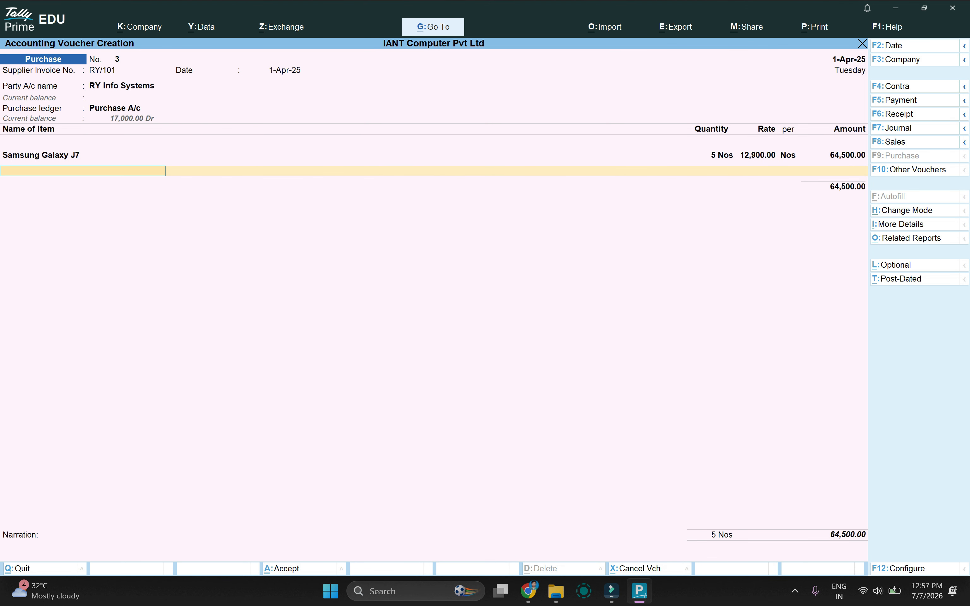
# Add Samsung S7 Edge with 5 Nos at a rate of 32000 in the Banglore Location godown, and save the voucher
pyautogui.write('Sa')
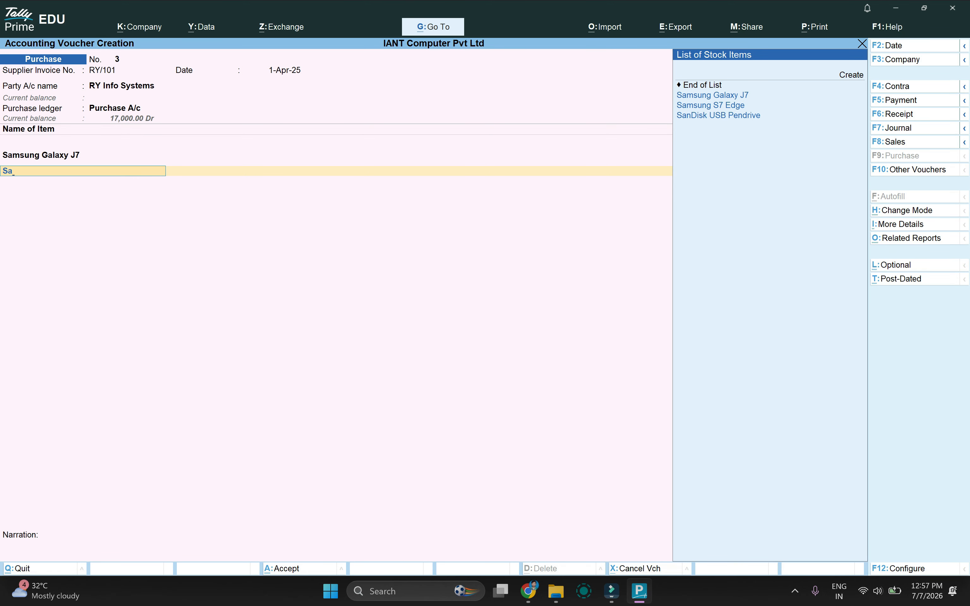
pyautogui.press('Down')
pyautogui.press('Return')
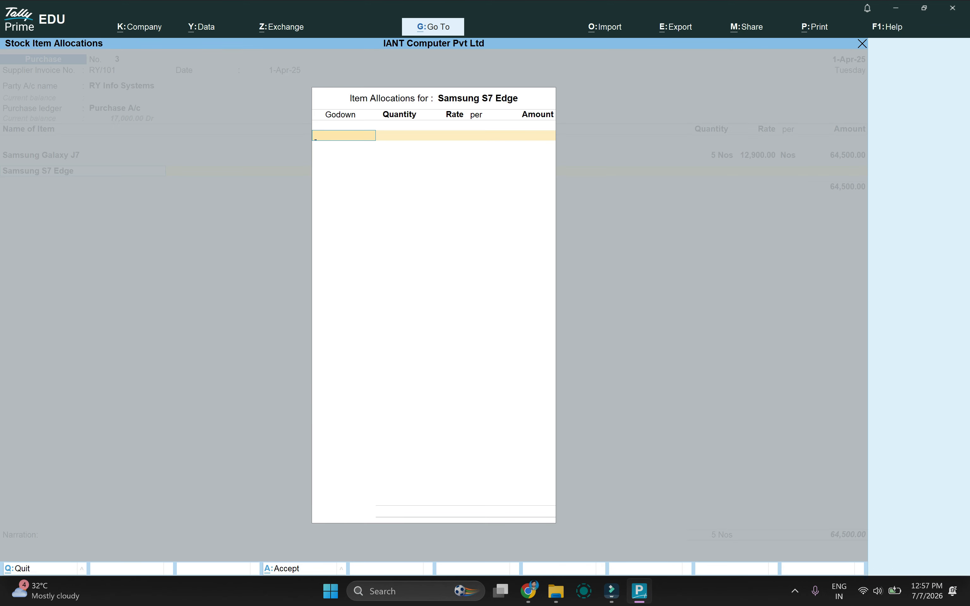
pyautogui.write('B')
pyautogui.press('Return')
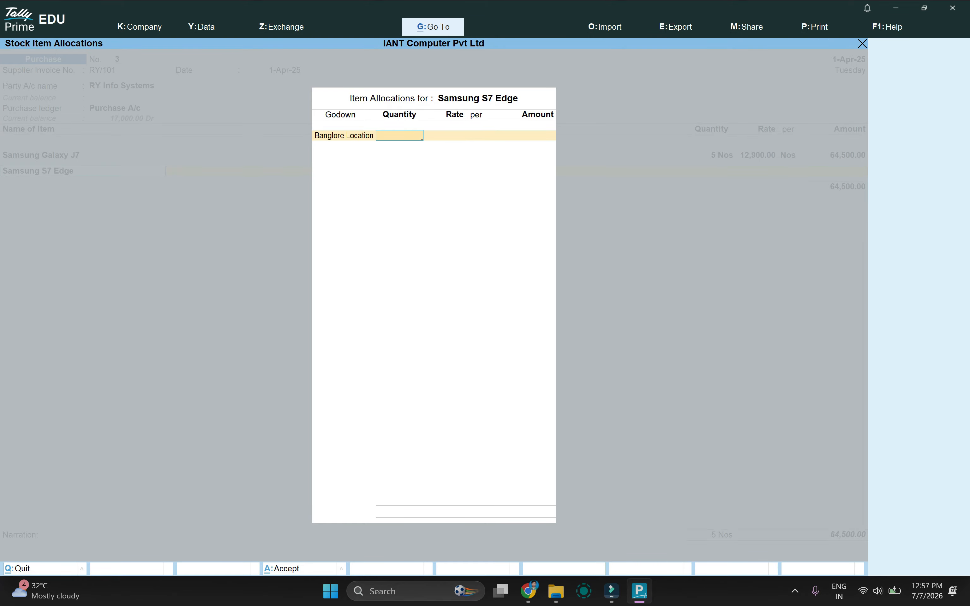
pyautogui.write('5')
pyautogui.press('Return')
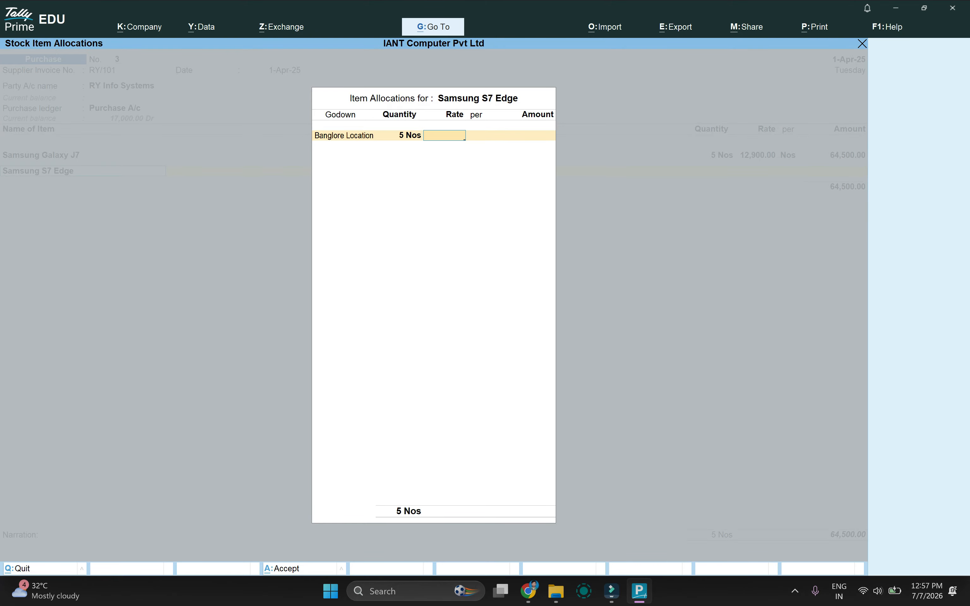
pyautogui.write('32000')
pyautogui.press('Return')
pyautogui.press('Return')
pyautogui.press('Return')
pyautogui.press('Return')
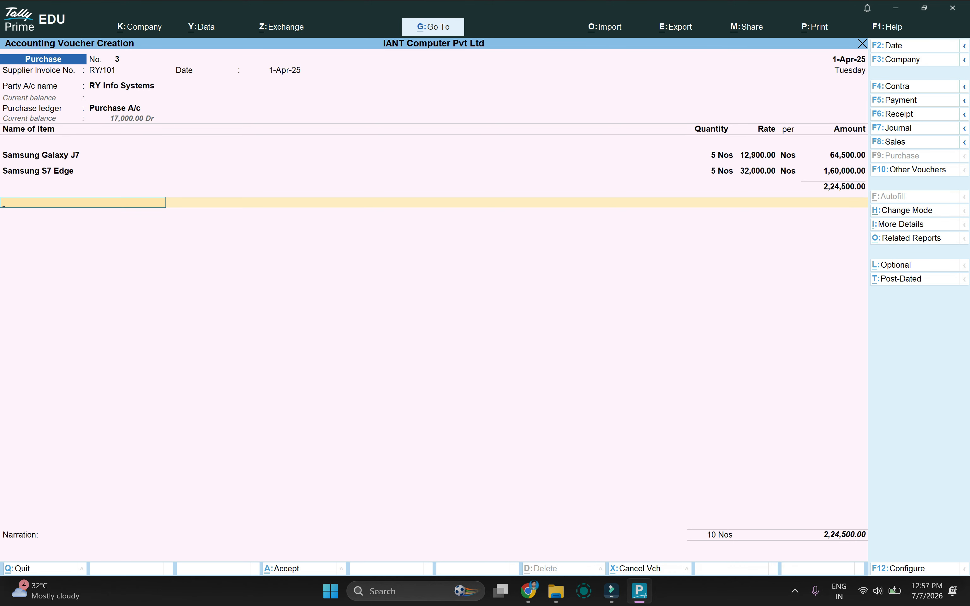
pyautogui.press('ctrl')
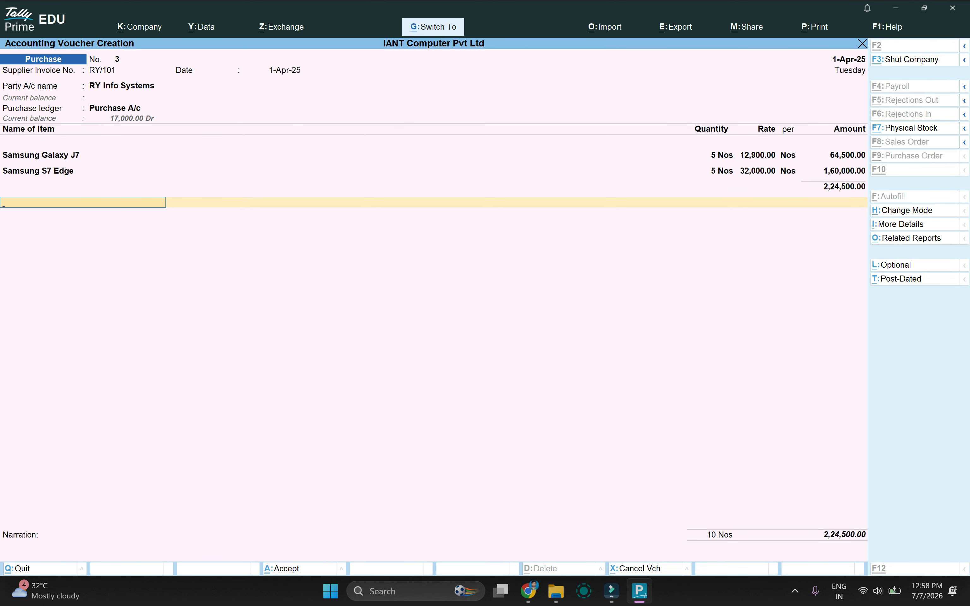
pyautogui.hotkey('ctrl', 'a')
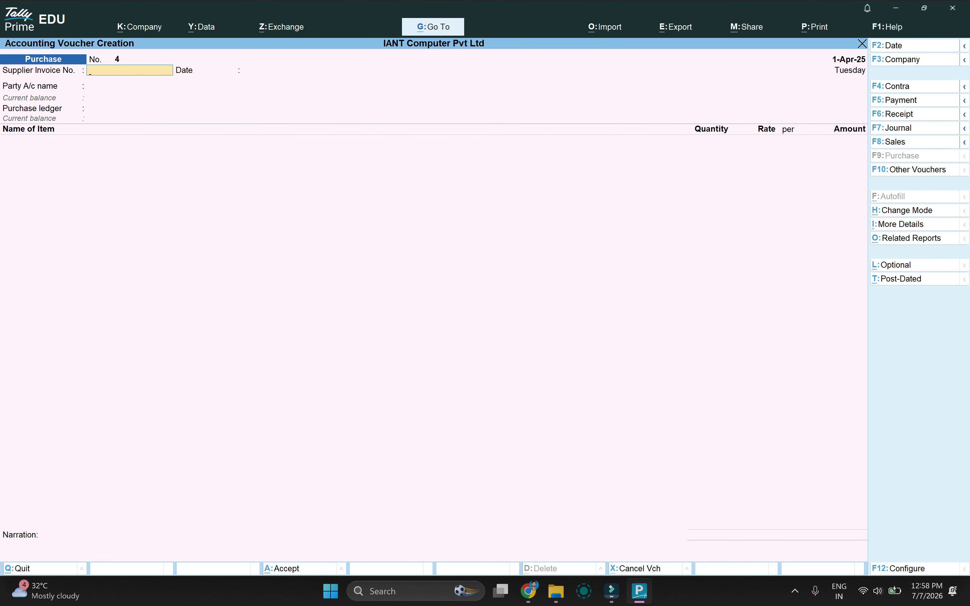
# Switch to the PDF in Chrome, read the Vardhaman Enterprises purchase activity and its stock item table, and return to TallyPrime
pyautogui.hotkey('alt', 'Tab')
pyautogui.scroll(-3, 481, 333)
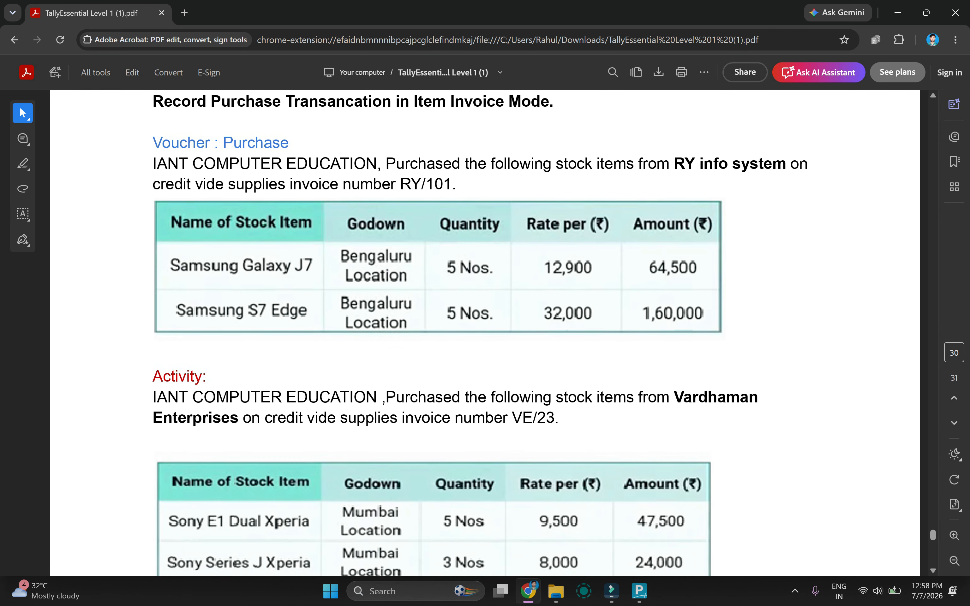
pyautogui.scroll(-2, 481, 333)
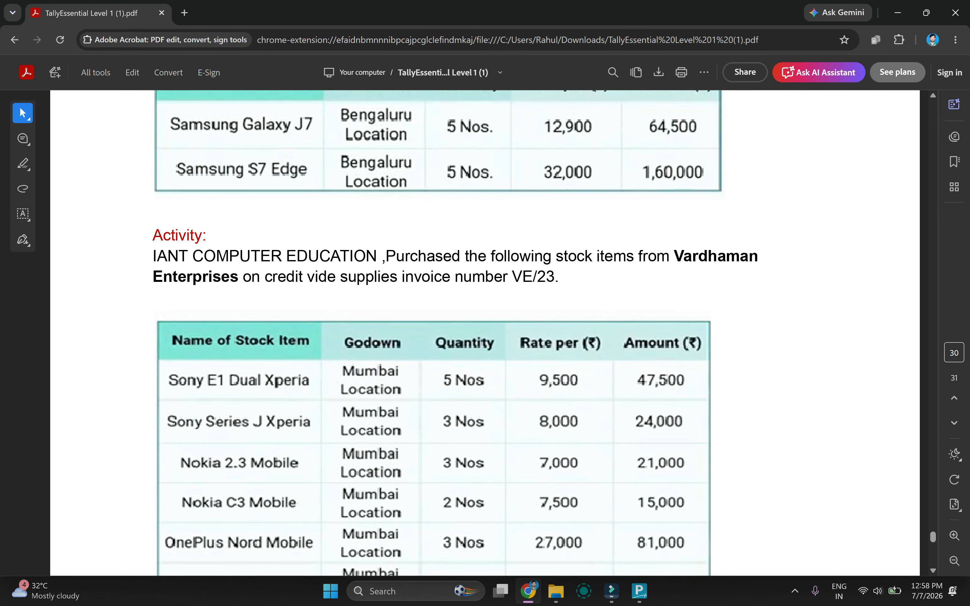
pyautogui.scroll(-2, 481, 333)
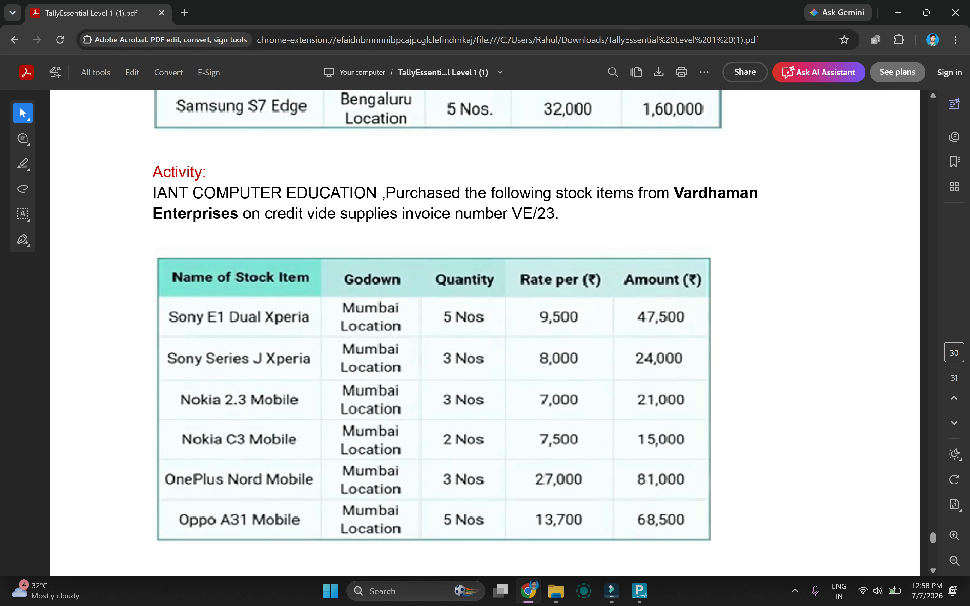
pyautogui.hotkey('alt', 'Tab')
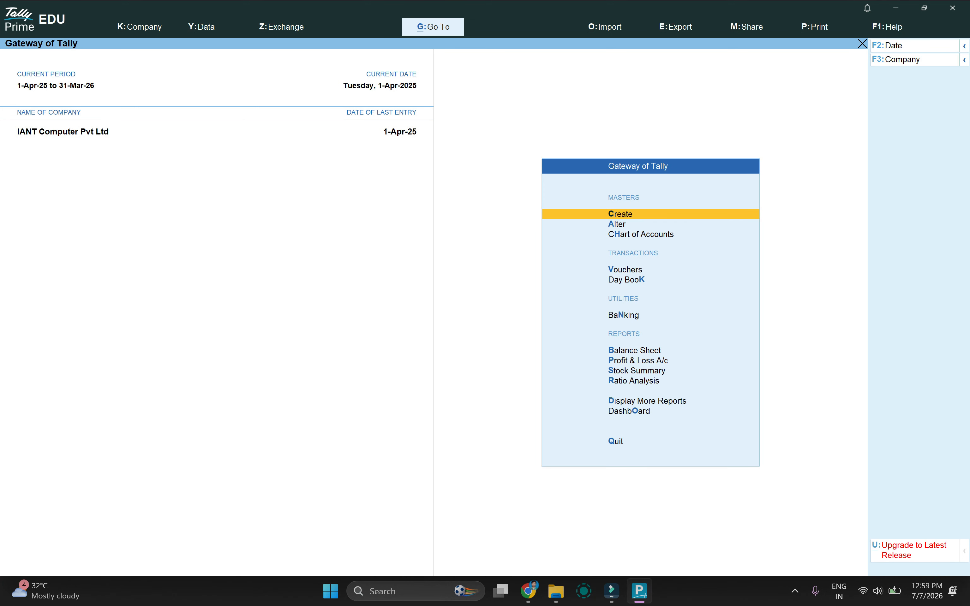
# Open purchase voucher creation and enter supplier invoice number VE/23 with the default date
pyautogui.press('Down')
pyautogui.press('Down')
pyautogui.press('Down')
pyautogui.press('Return')
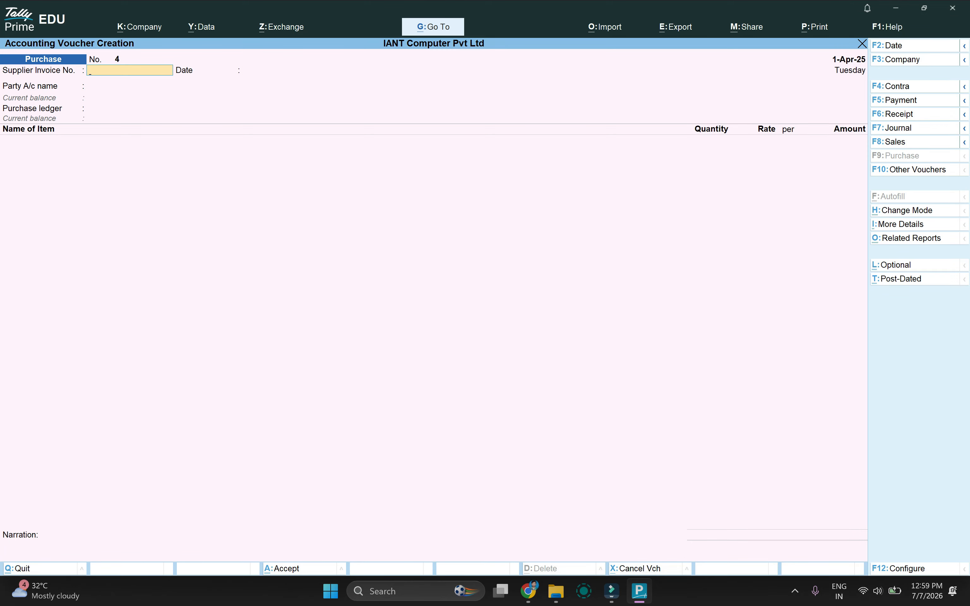
pyautogui.write('VE/23')
pyautogui.press('Return')
pyautogui.press('Return')
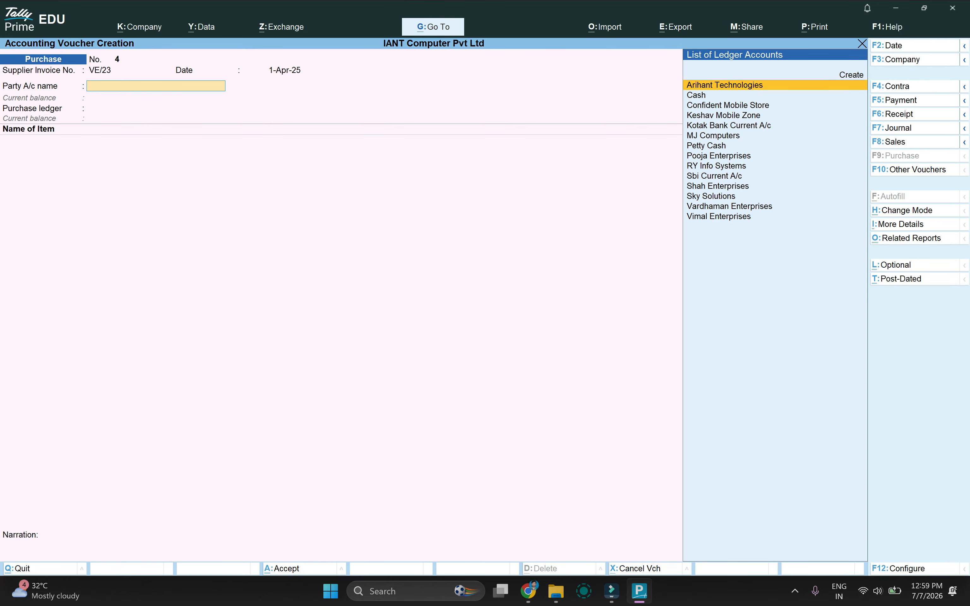
# Set the party to Vardhaman Enterprises with default receipt and party details, and choose Purchase A/c as the purchase ledger
pyautogui.write('Va')
pyautogui.press('Return')
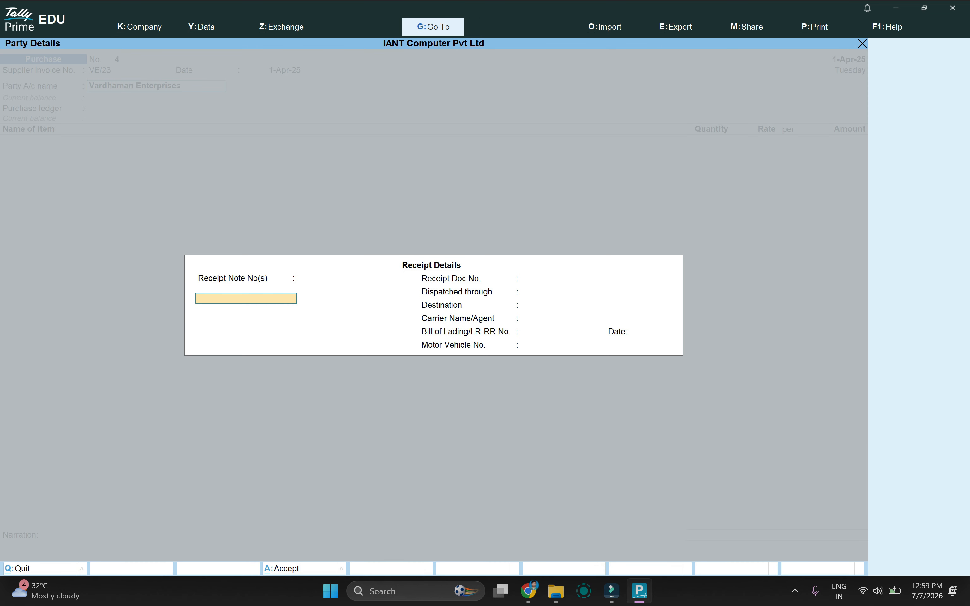
pyautogui.press('Return')
pyautogui.hotkey('ctrl', 'a')
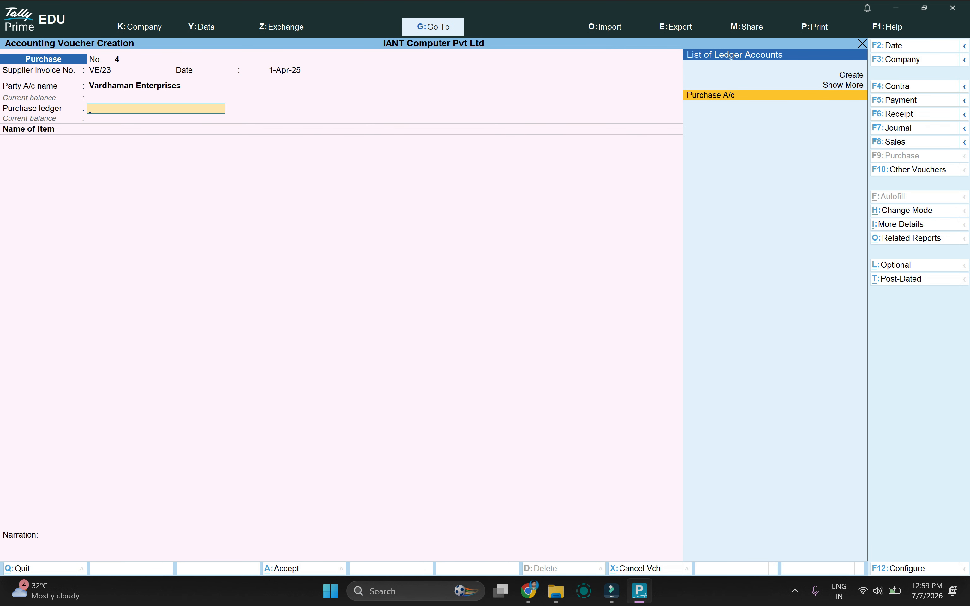
pyautogui.press('Return')
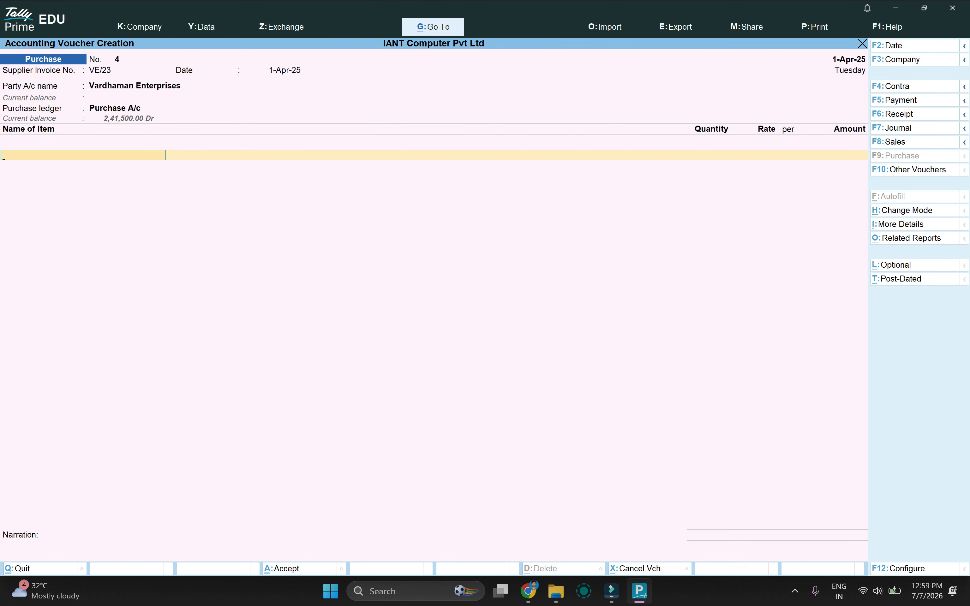
# Add Sony E1 Dual Xperia with 5 Nos at a rate of 9500 in the Mumbai Location godown, and save the voucher
pyautogui.write('Son')
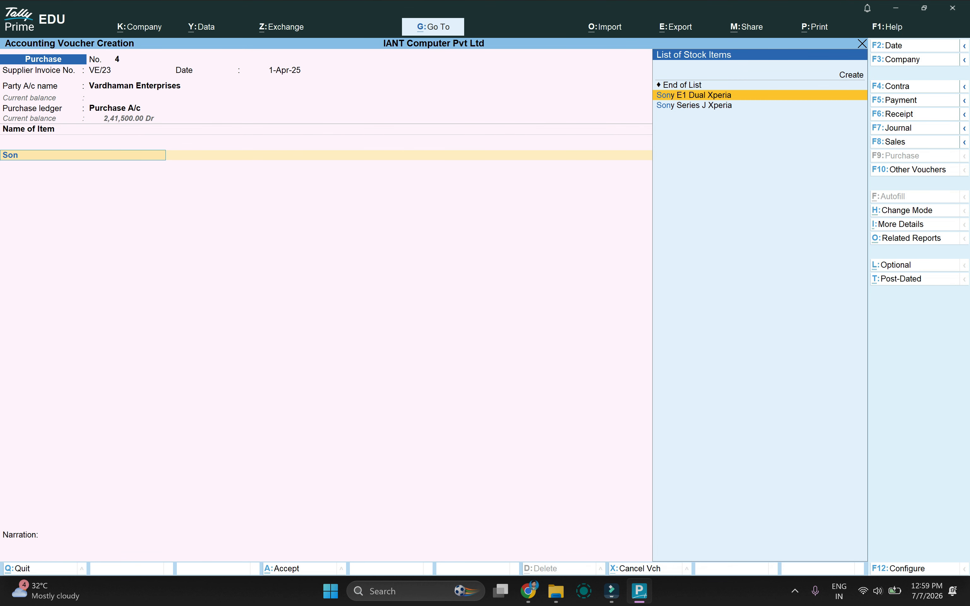
pyautogui.press('Return')
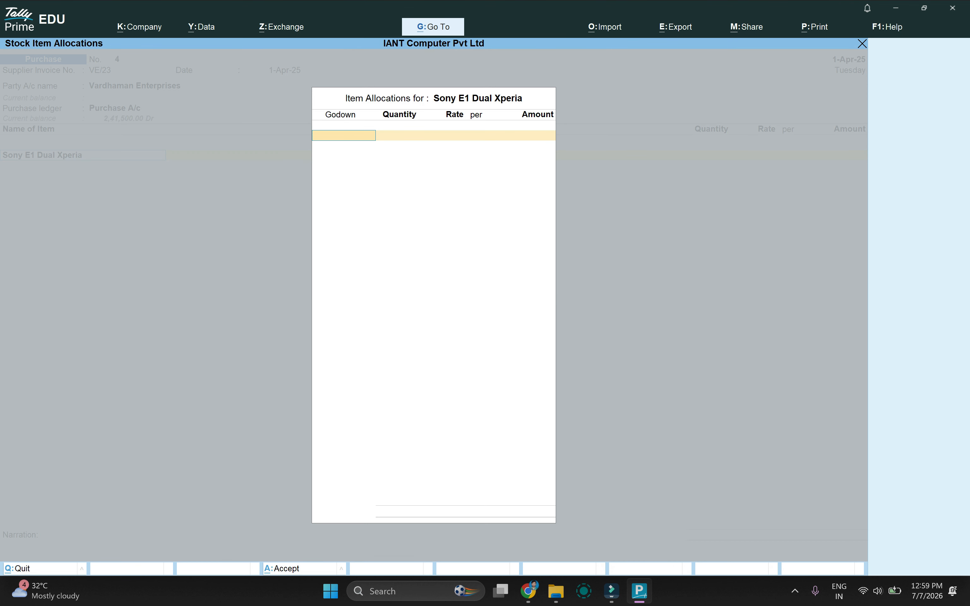
pyautogui.write('Mu')
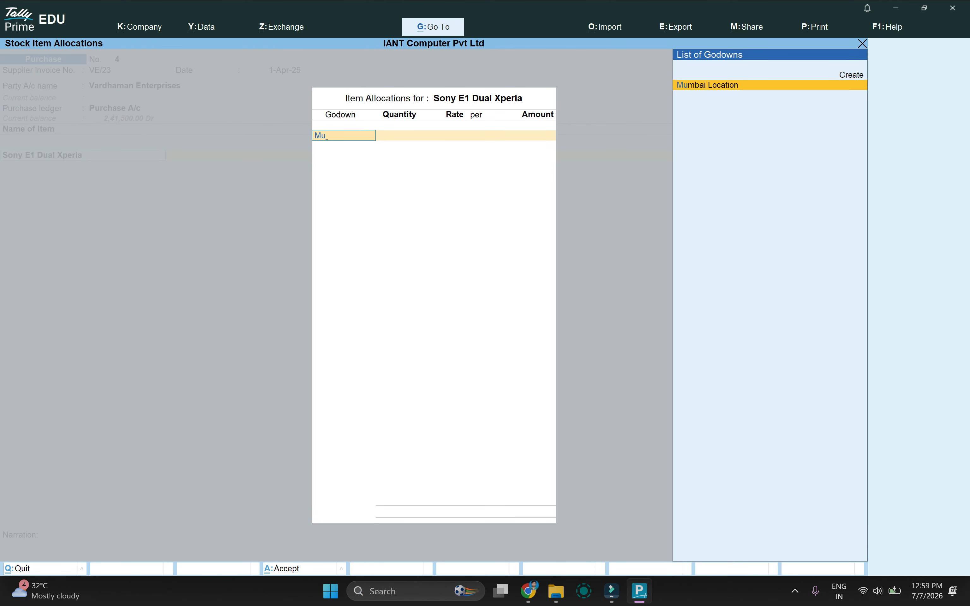
pyautogui.press('Return')
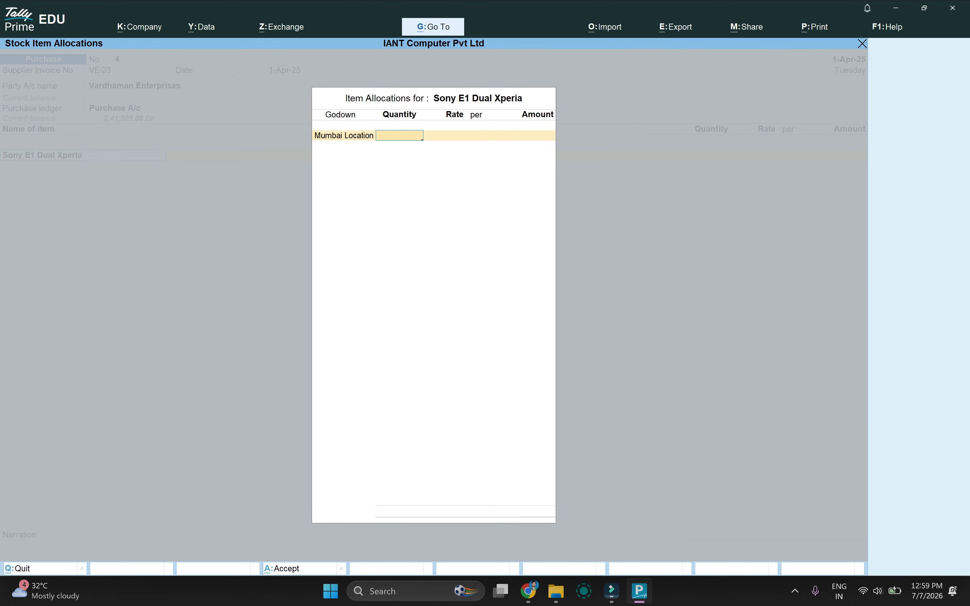
pyautogui.press('Return')
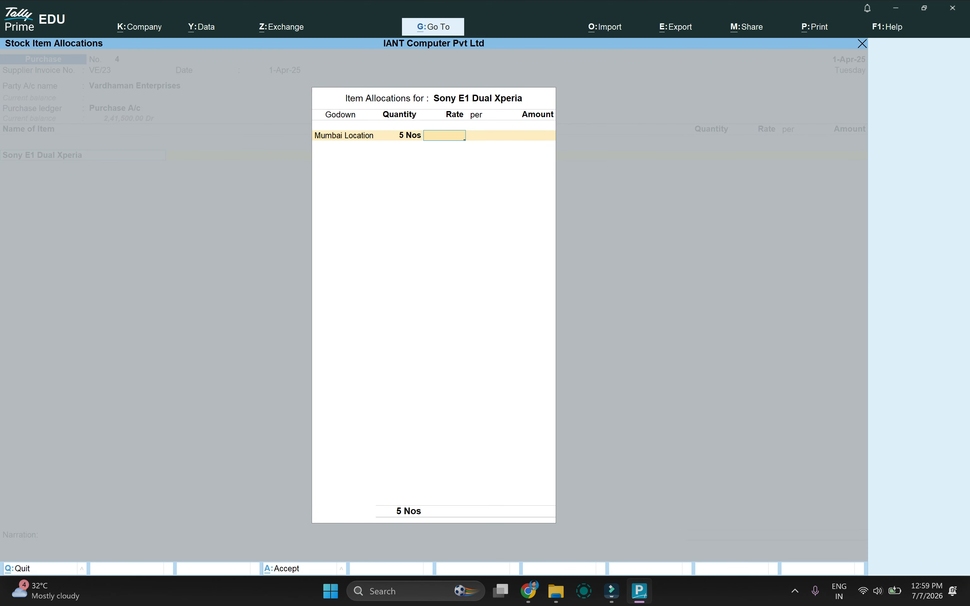
pyautogui.write('9500')
pyautogui.press('Return')
pyautogui.press('Return')
pyautogui.press('Return')
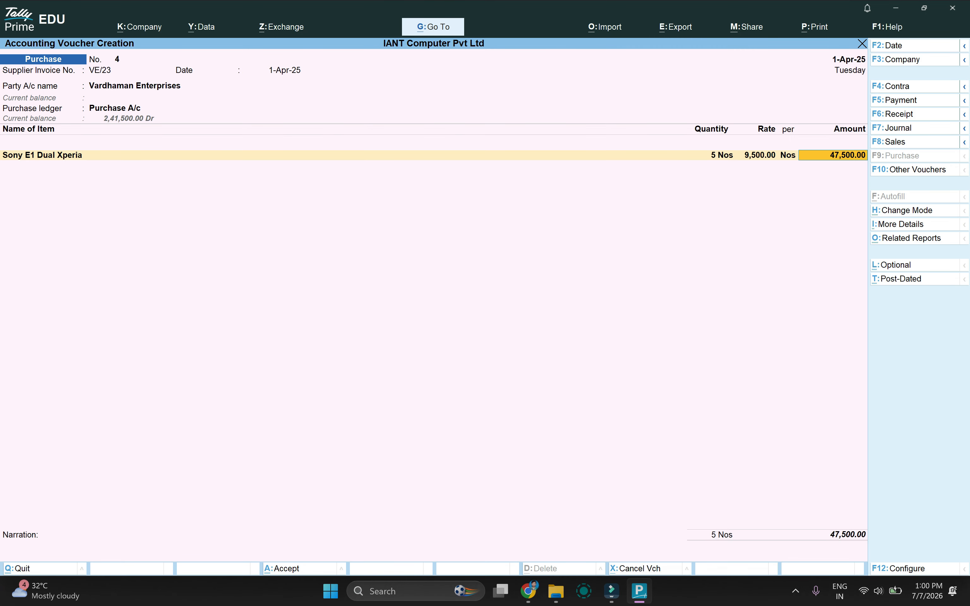
pyautogui.press('Return')
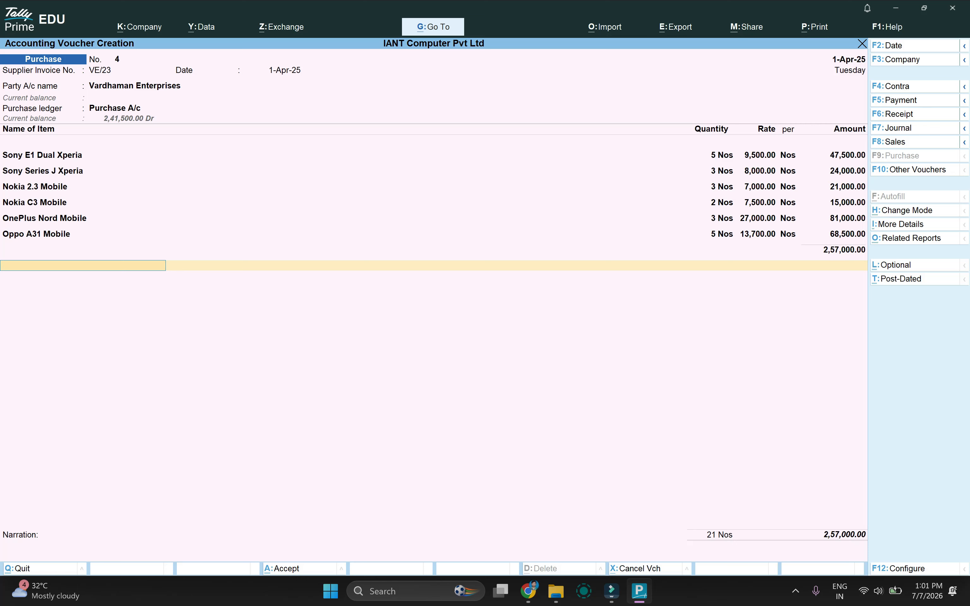
pyautogui.hotkey('ctrl', 'a')
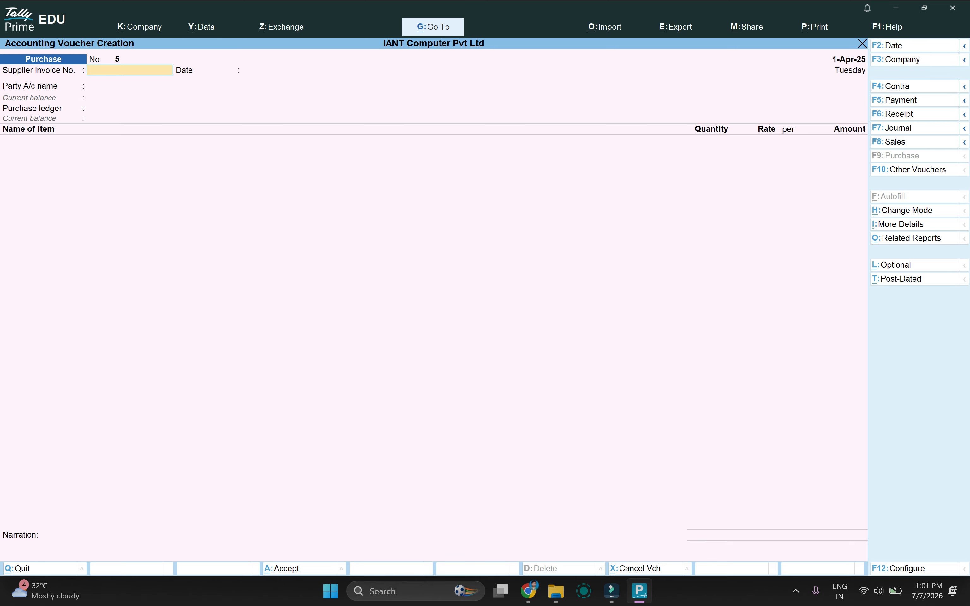
# Switch to the PDF in Chrome, read the MJ Computers purchase activity and its stock item table, and return to TallyPrime
pyautogui.hotkey('alt', 'Tab')
pyautogui.scroll(-8, 481, 321)
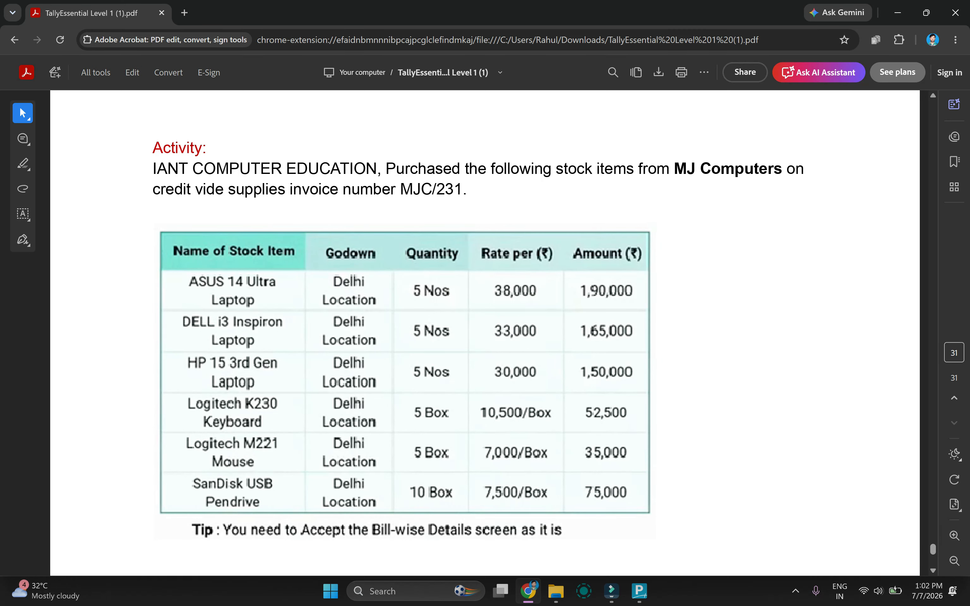
pyautogui.hotkey('alt', 'Tab')
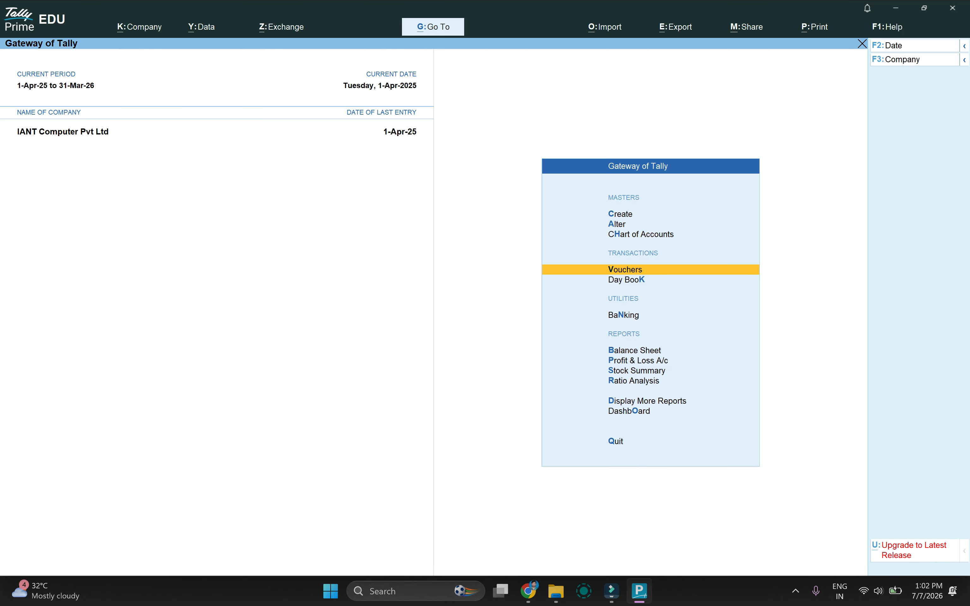
# Open a new purchase voucher, keep Item Invoice mode, and enter supplier invoice number MJC/231 with the default date
pyautogui.press('Return')
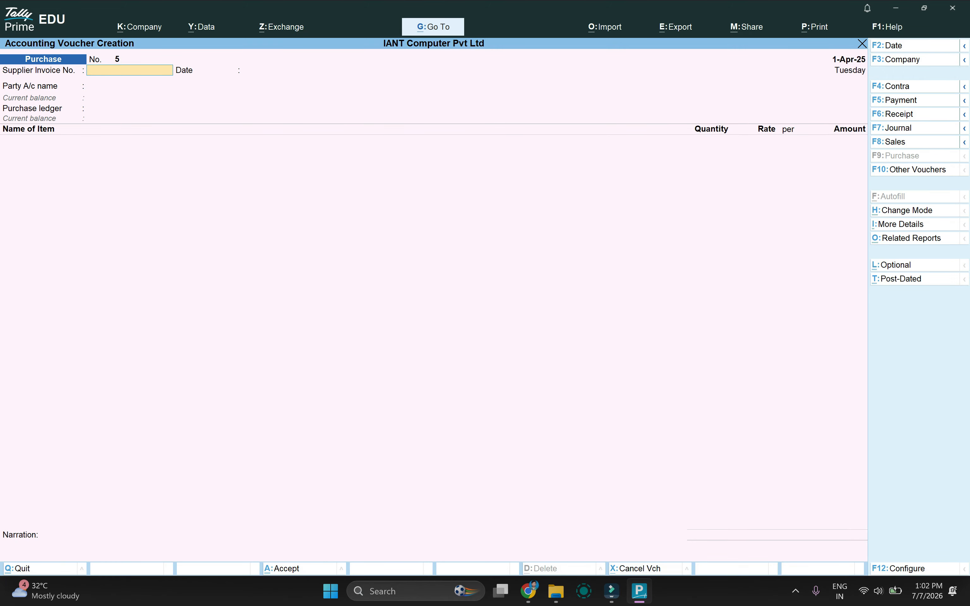
pyautogui.hotkey('ctrl', 'h')
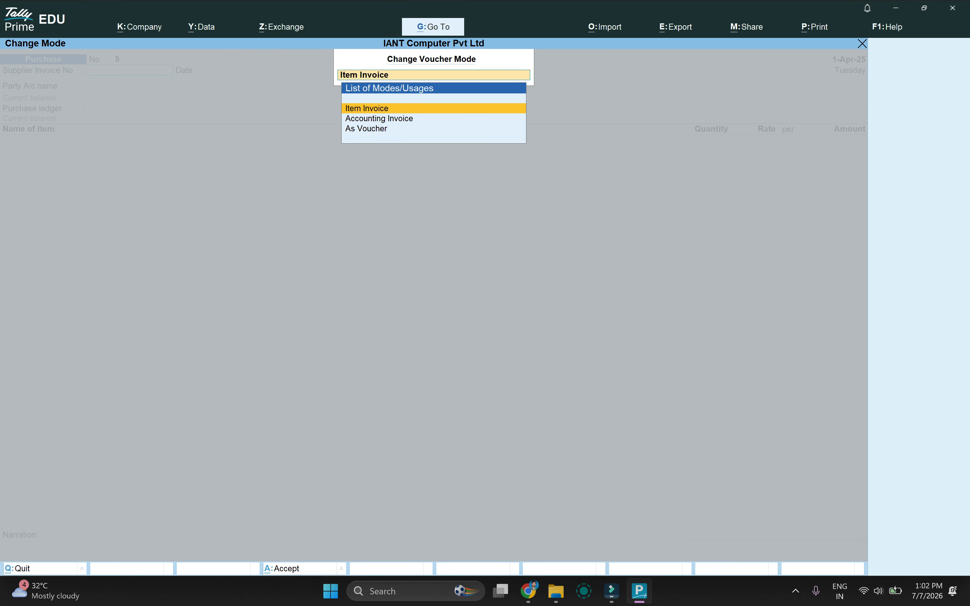
pyautogui.press('Escape')
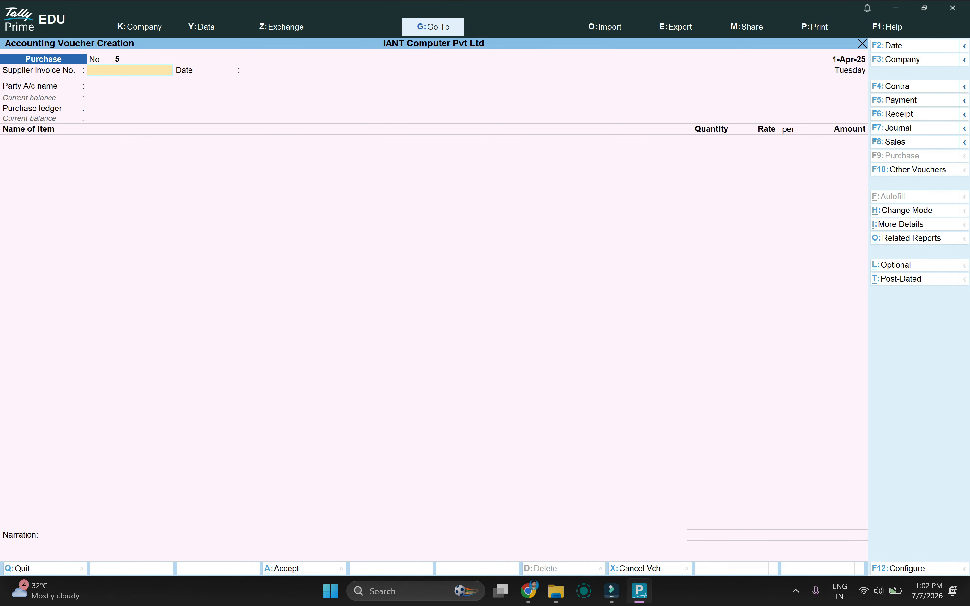
pyautogui.write('MJC/231')
pyautogui.press('Return')
pyautogui.press('Return')
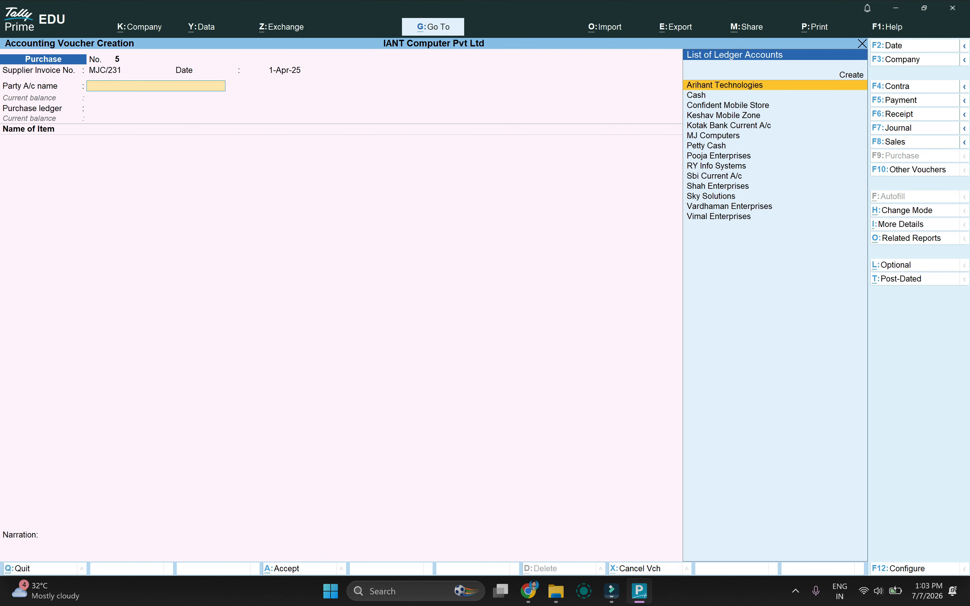
# Set the party to MJ Computers with default receipt and party details, and choose Purchase A/c as the purchase ledger
pyautogui.write('m')
pyautogui.press('Return')
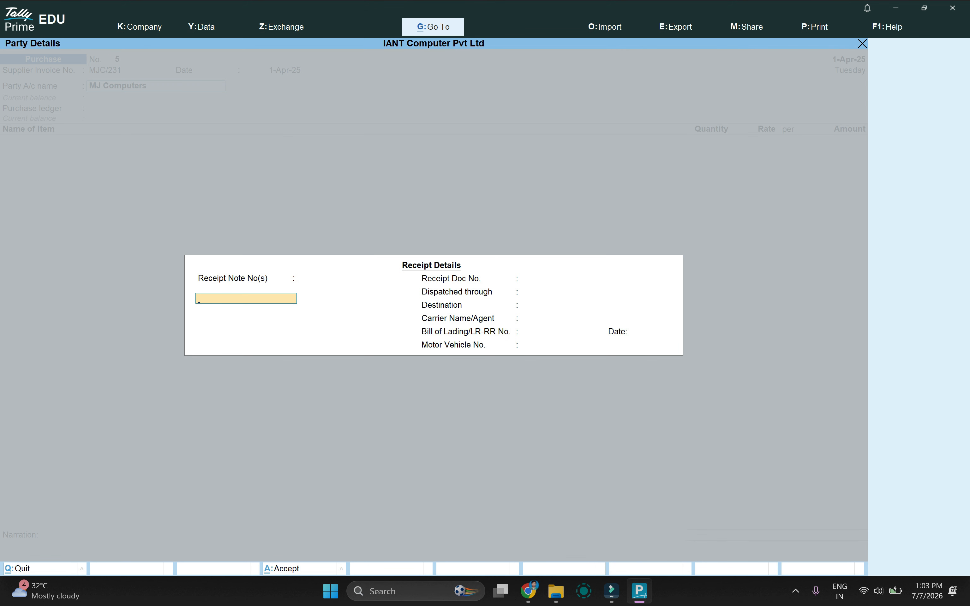
pyautogui.hotkey('ctrl', 'a')
pyautogui.hotkey('ctrl', 'a')
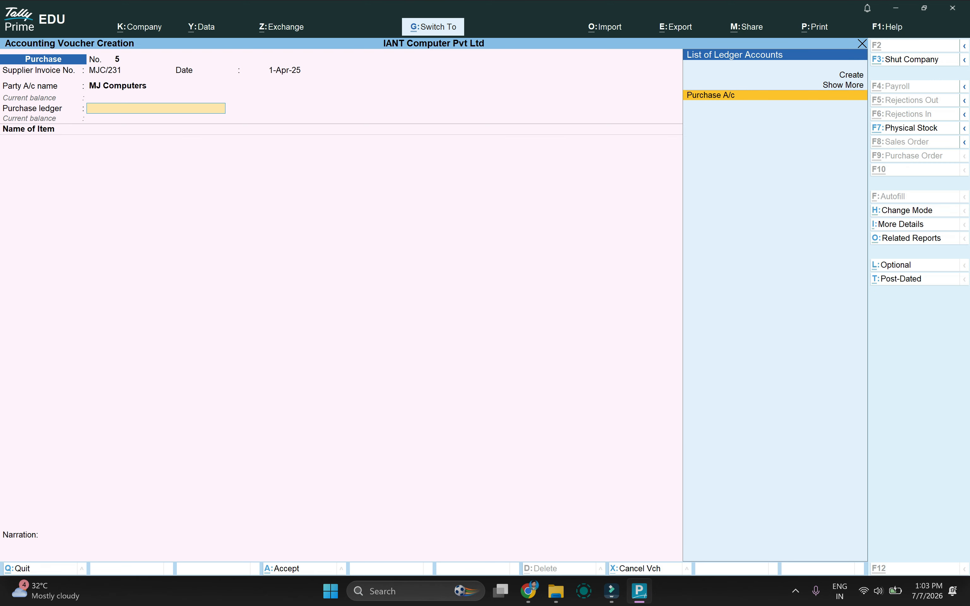
pyautogui.press('Return')
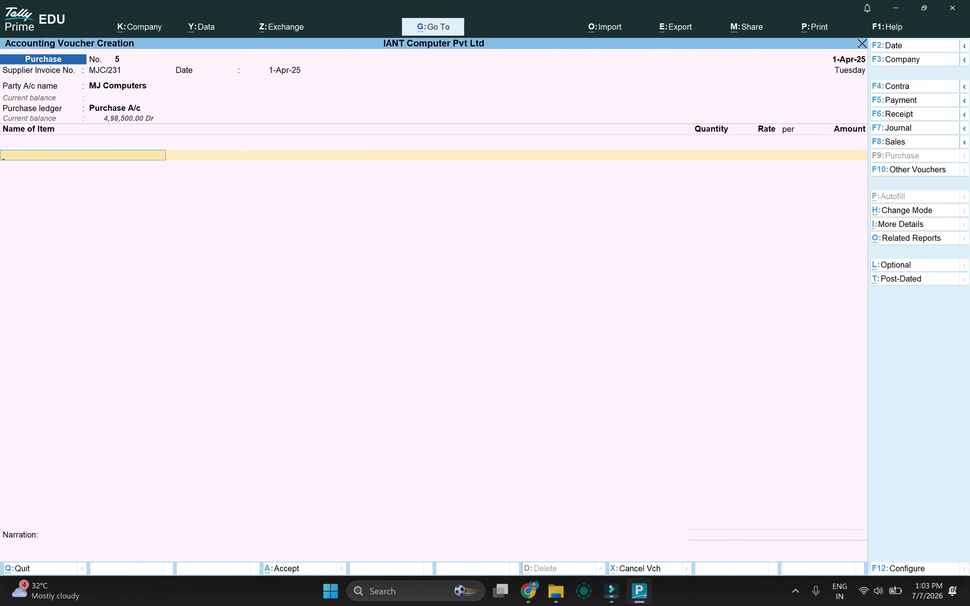
# Add ASUS 14 Ultra Laptop with 5 Nos at a rate of 38000 in the Delhi Location godown, and save the voucher
pyautogui.write('A')
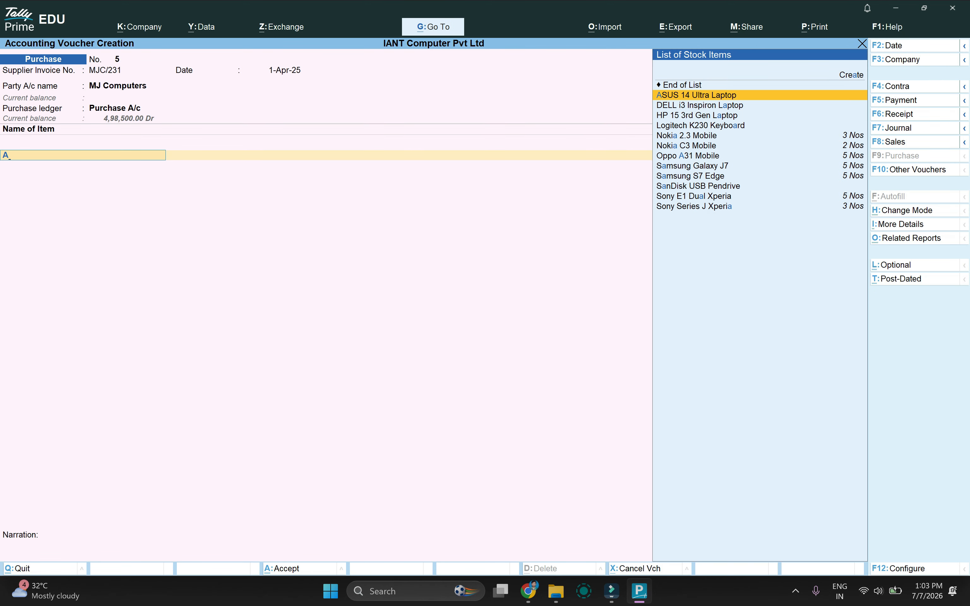
pyautogui.press('Return')
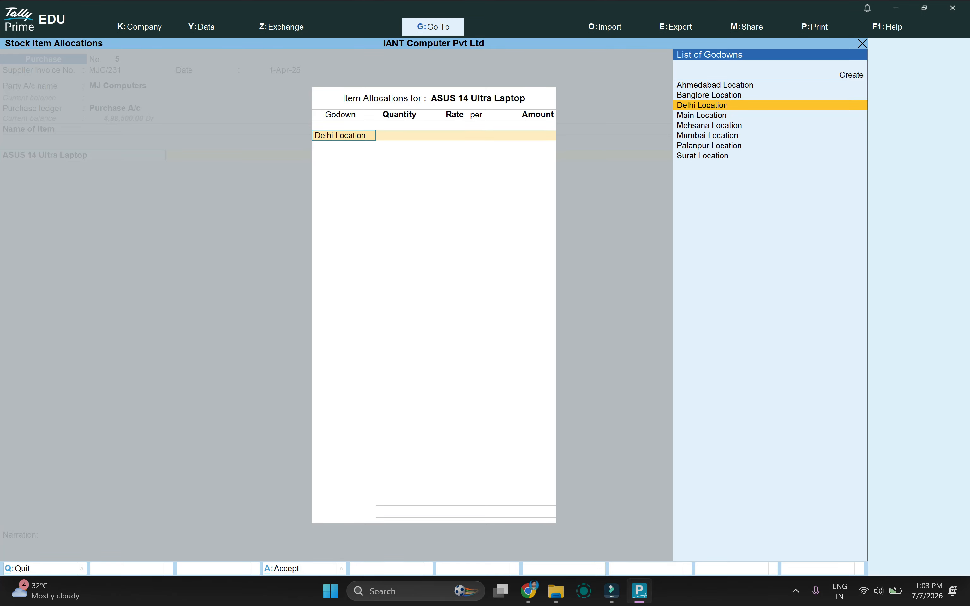
pyautogui.press('Return')
pyautogui.write('5')
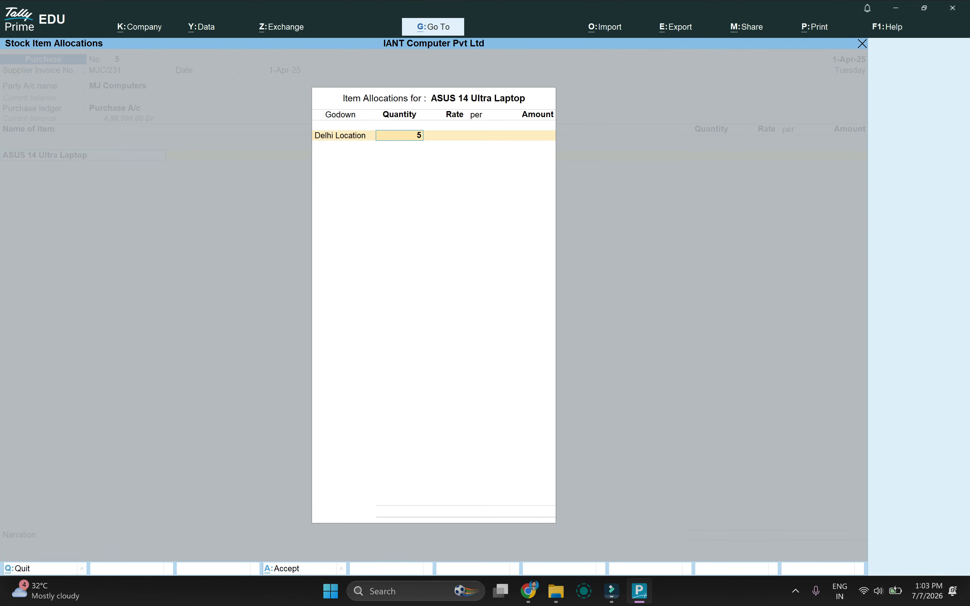
pyautogui.press('Return')
pyautogui.write('38000')
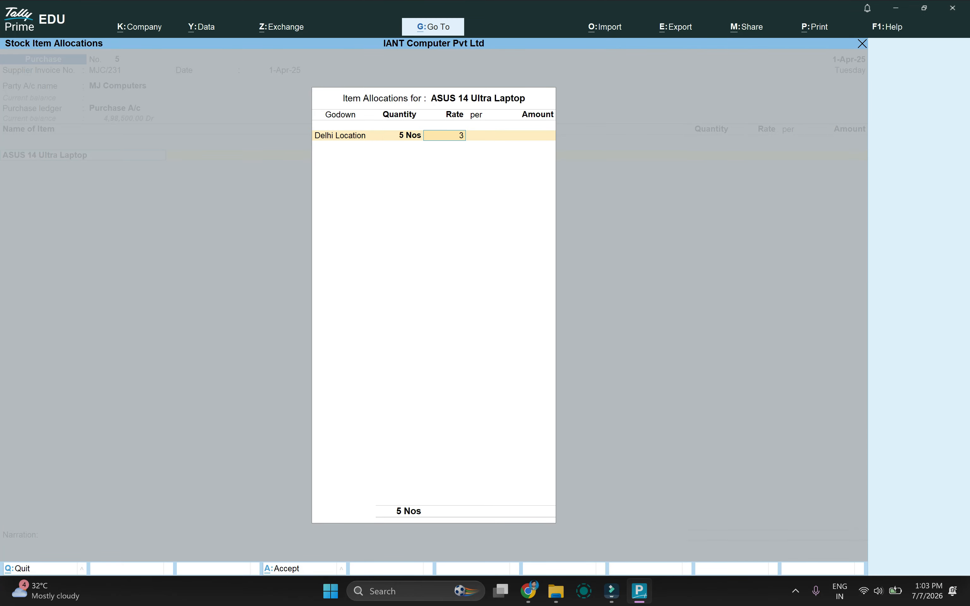
pyautogui.press('Return')
pyautogui.press('Return')
pyautogui.press('Return')
pyautogui.press('Return')
pyautogui.press('Return')
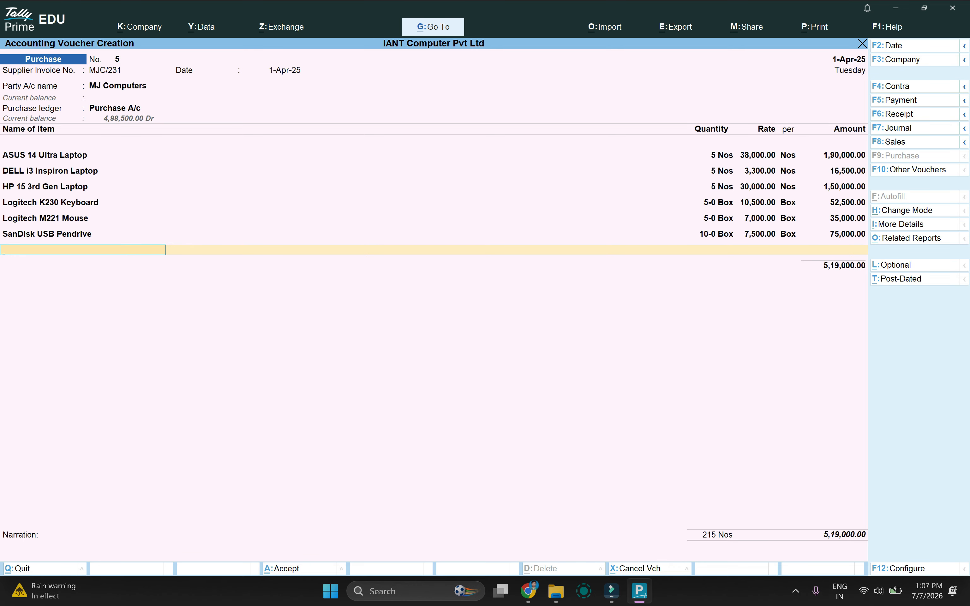
pyautogui.press('ctrl')
pyautogui.hotkey('ctrl', 'a')
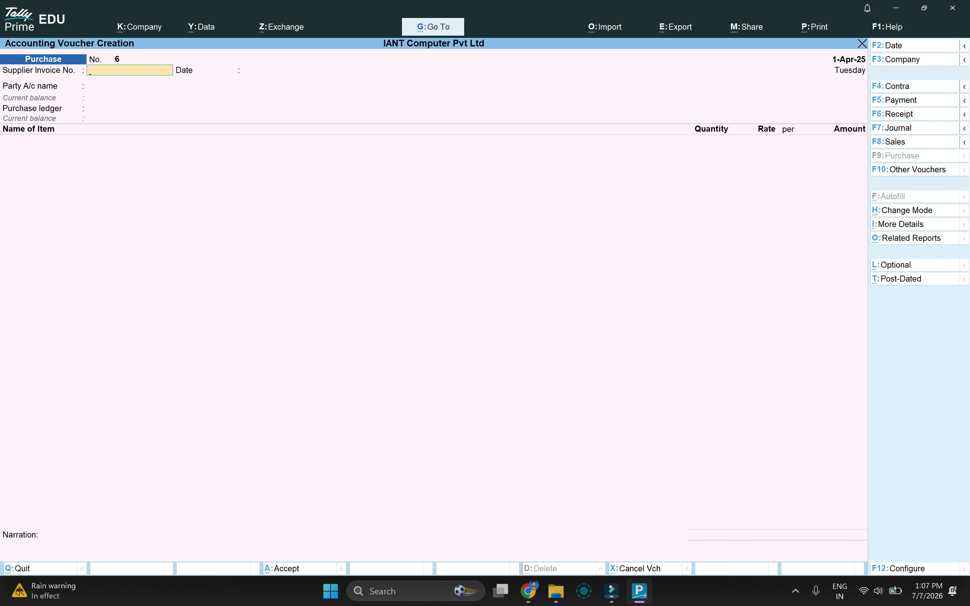
# Switch to the PDF in Chrome, read the Shrikant Services Pvt. Ltd. purchase exercise, and return to TallyPrime
pyautogui.hotkey('alt', 'Tab')
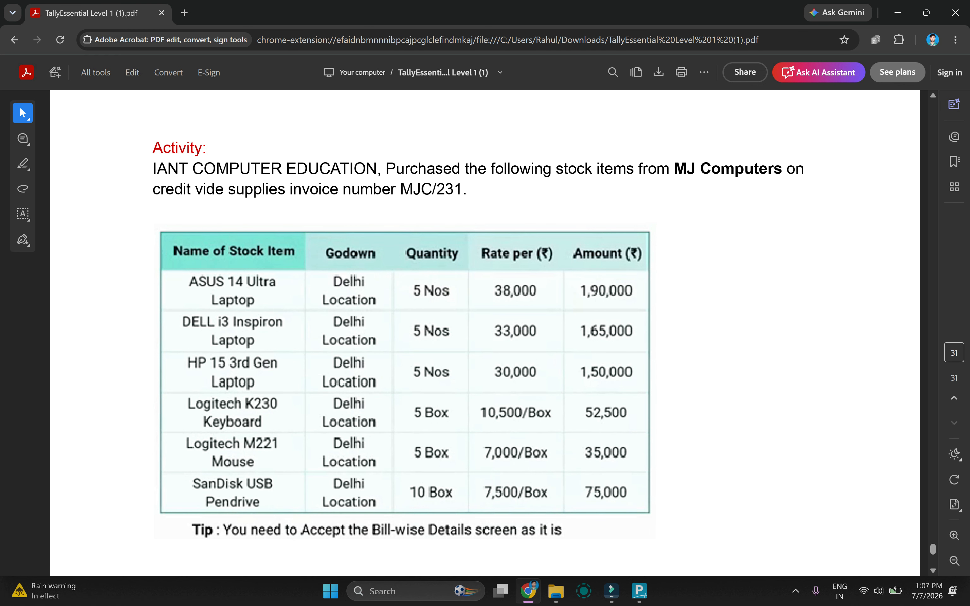
pyautogui.scroll(-6, 485, 333)
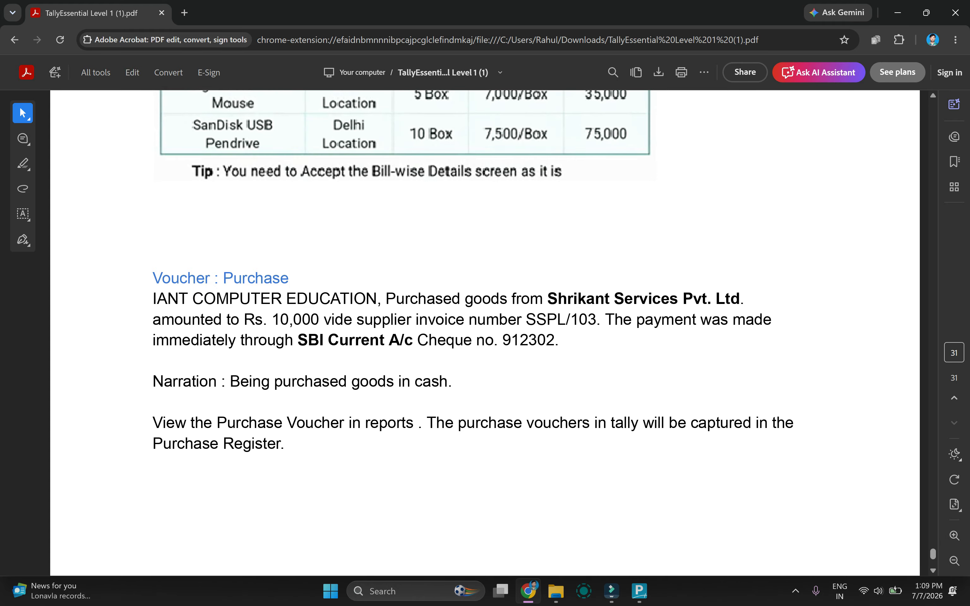
pyautogui.hotkey('alt', 'Tab')
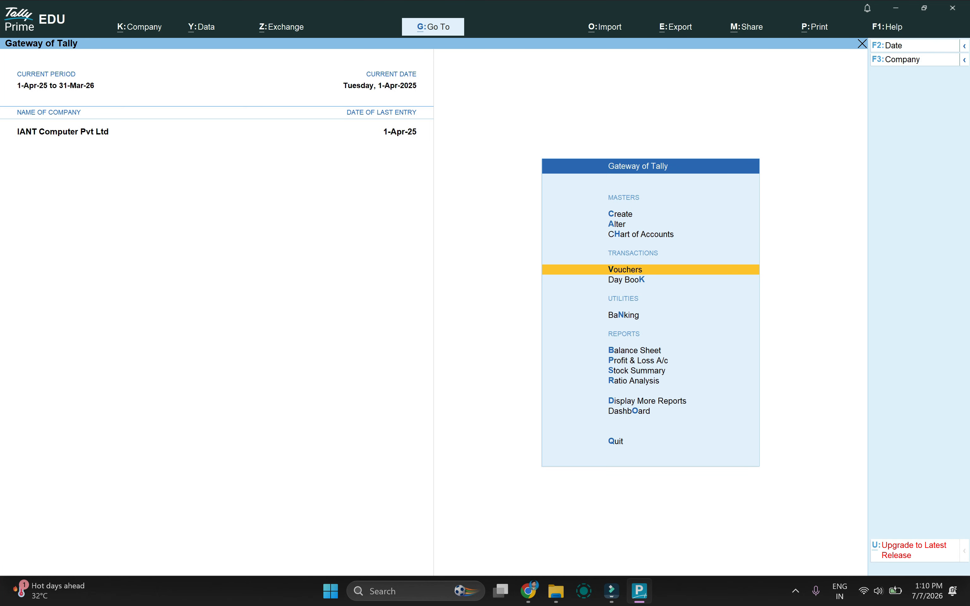
# Open a new purchase voucher in Accounting Invoice mode and enter supplier invoice number SSPL/103
pyautogui.press('Return')
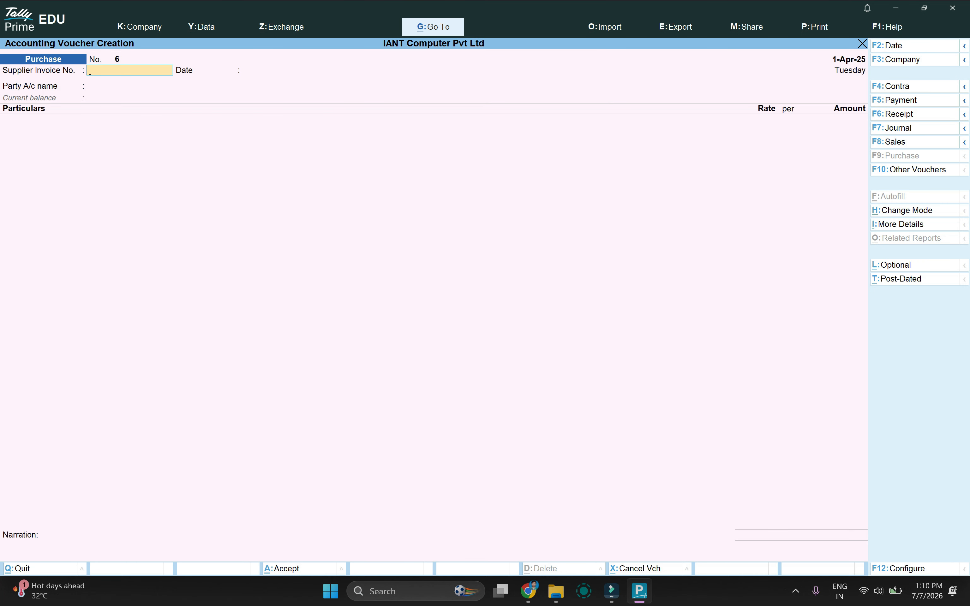
pyautogui.hotkey('ctrl', 'h')
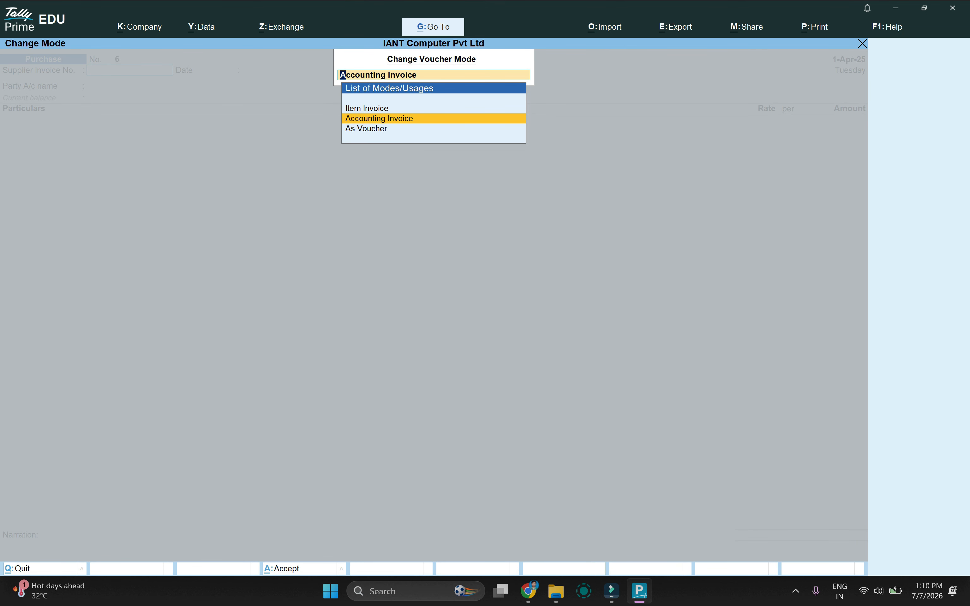
pyautogui.press('Return')
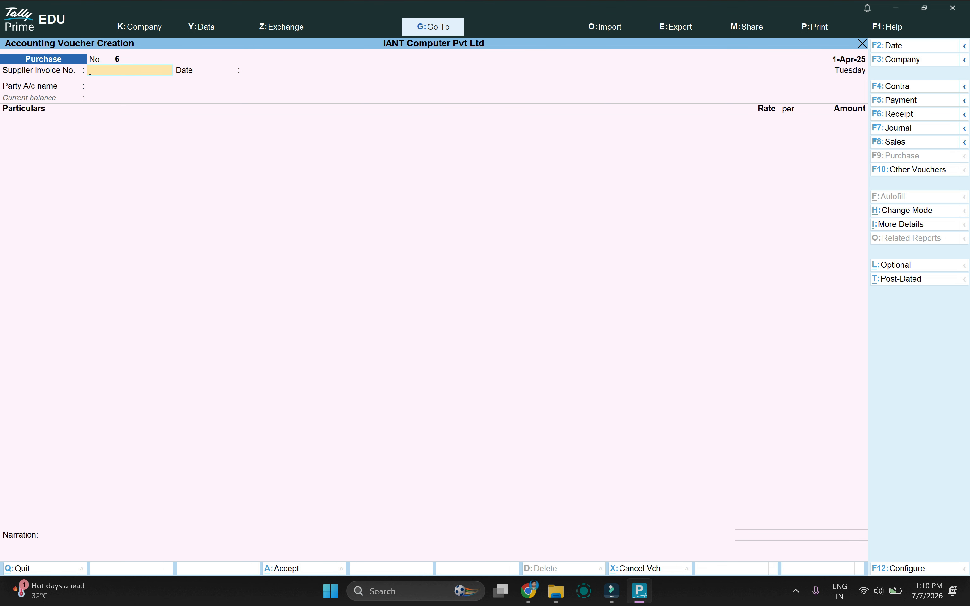
pyautogui.write('SSPL/103')
pyautogui.press('Return')
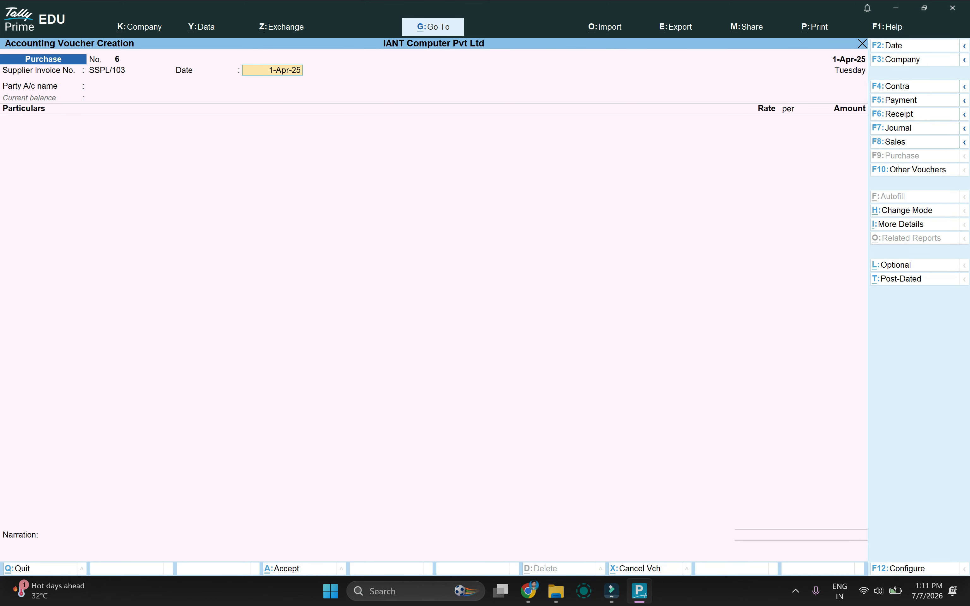
# Keep the supplier invoice date and set the party account to Sbi Current A/c with default receipt and party details
pyautogui.press('Return')
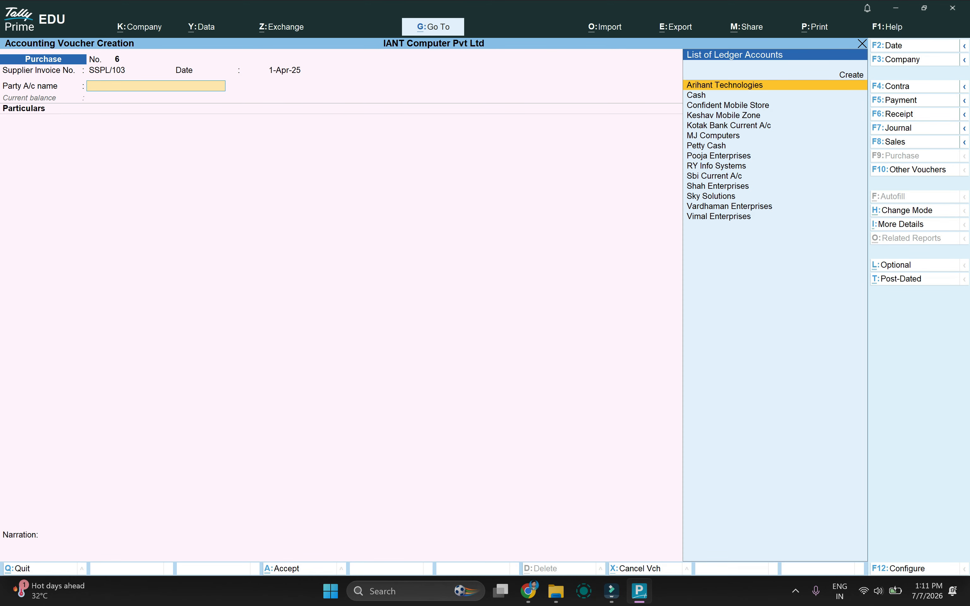
pyautogui.write('Sbi')
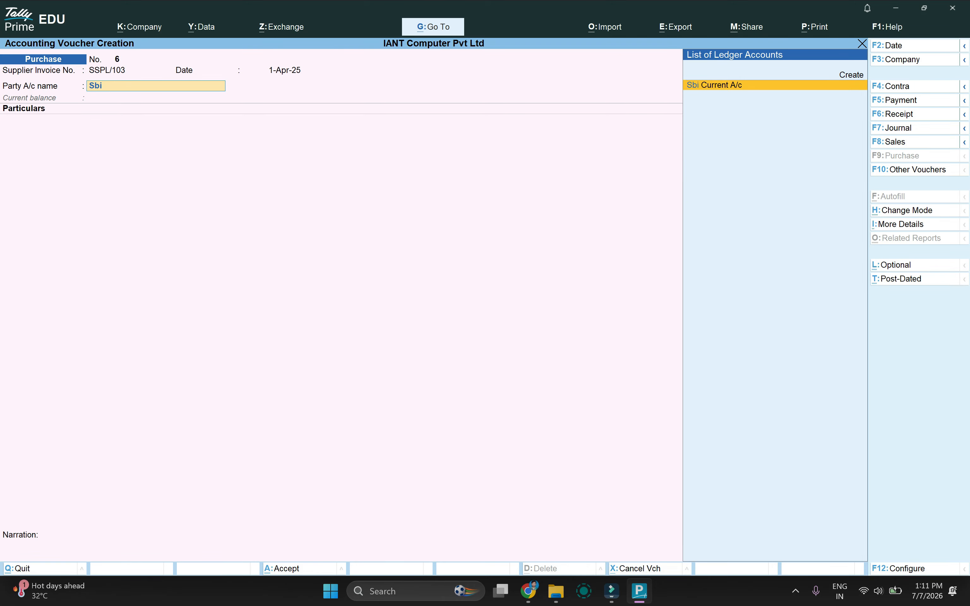
pyautogui.press('Return')
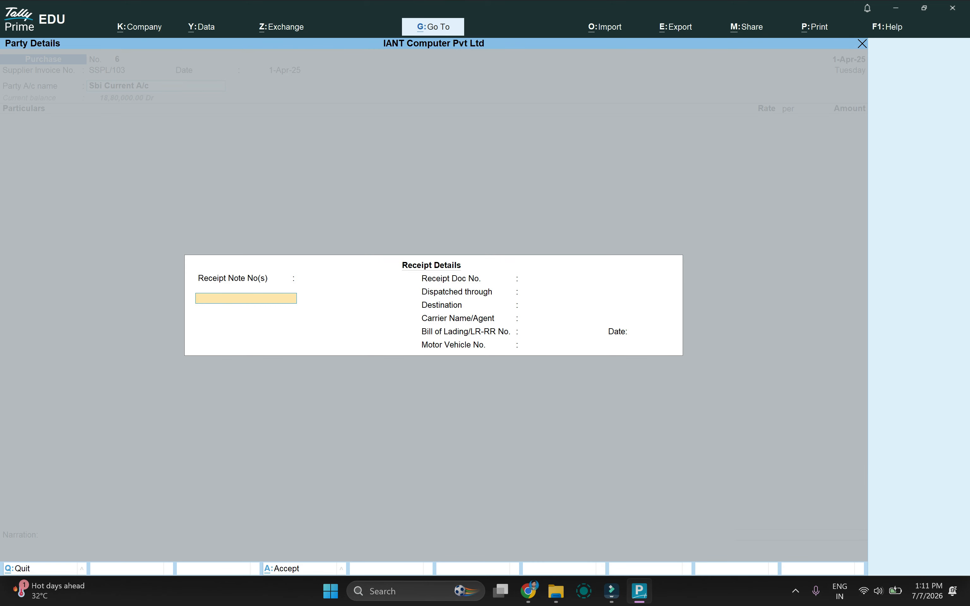
pyautogui.hotkey('ctrl', 'a')
pyautogui.hotkey('ctrl', 'a')
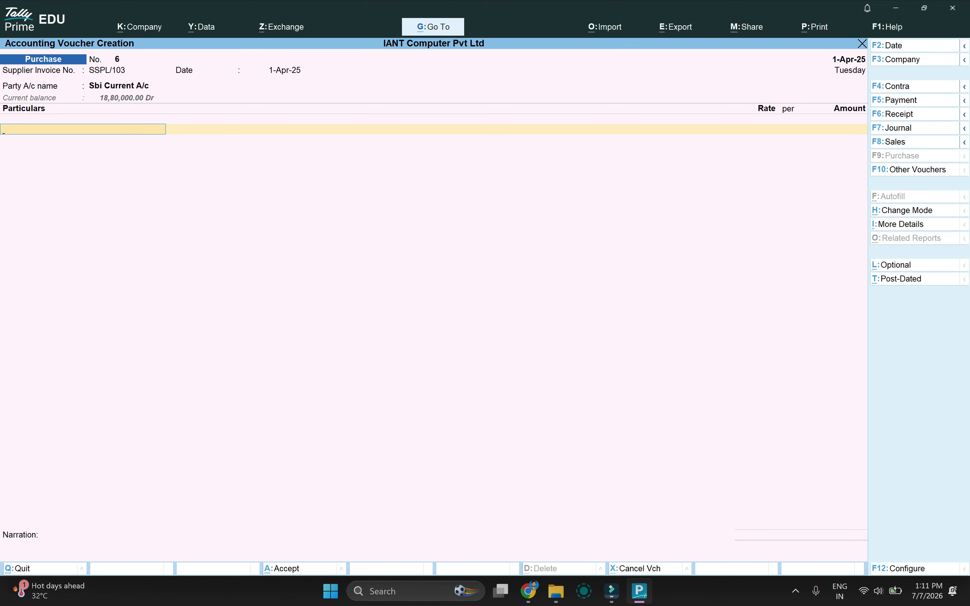
# Add Purchase A/c as the voucher's ledger line with an amount of 10000 and finish the particulars
pyautogui.write('Pu')
pyautogui.press('Return')
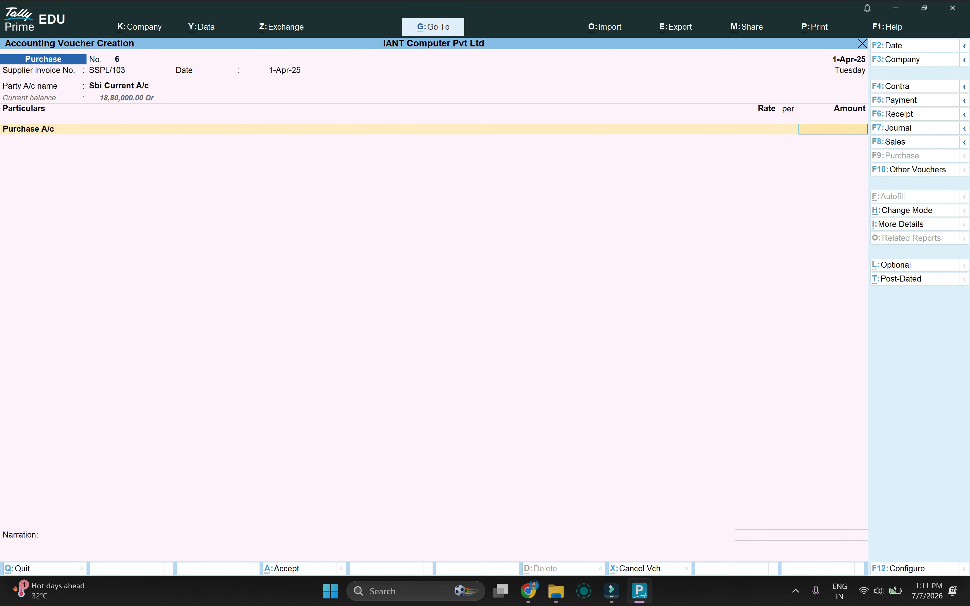
pyautogui.write('10000')
pyautogui.press('Return')
pyautogui.press('Return')
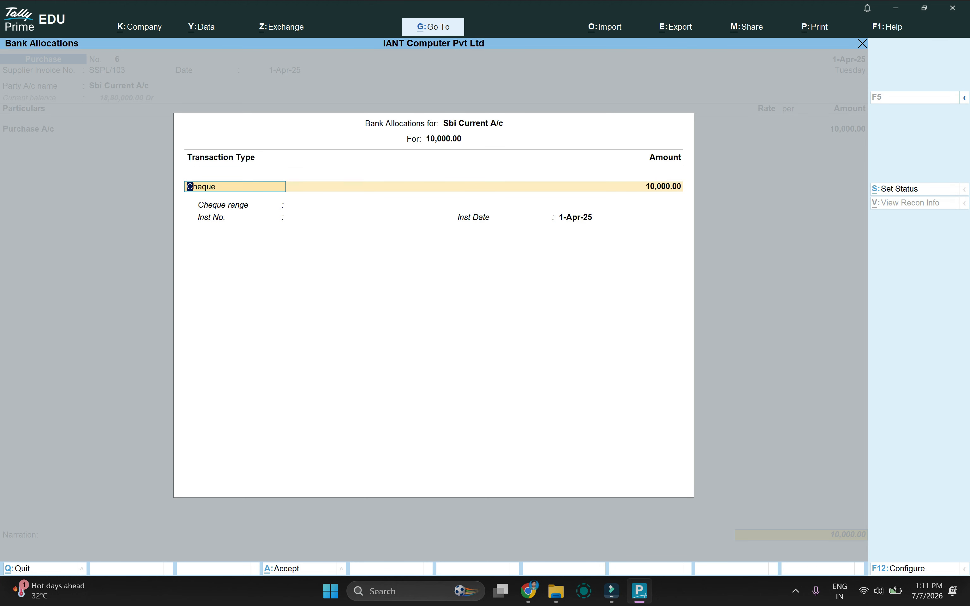
# Allocate the bank payment as Cheque with instrument number 912302, and save the voucher with the narration "being purchased goods in cash."
pyautogui.press('Return')
pyautogui.press('Return')
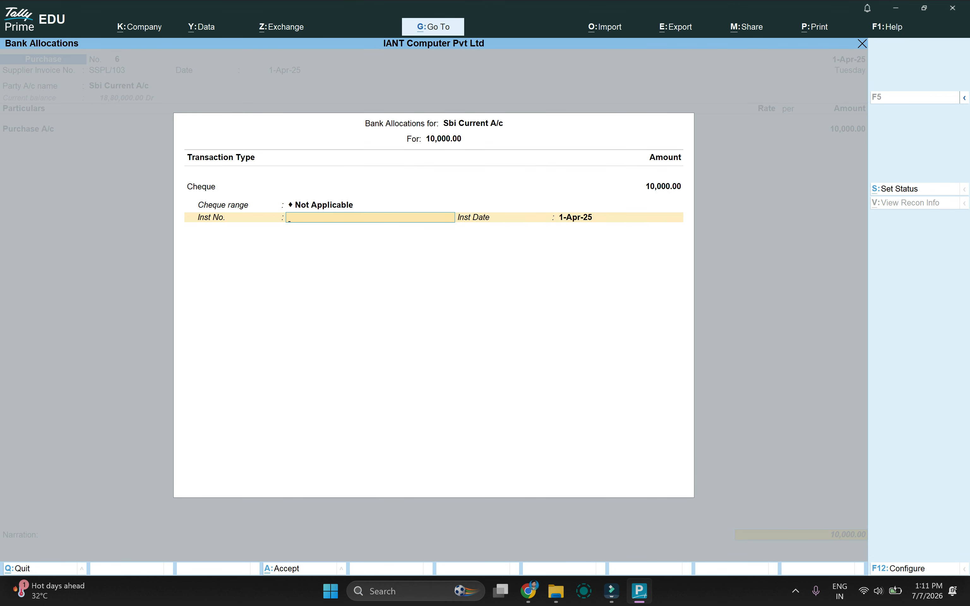
pyautogui.write('912302')
pyautogui.press('Return')
pyautogui.press('Return')
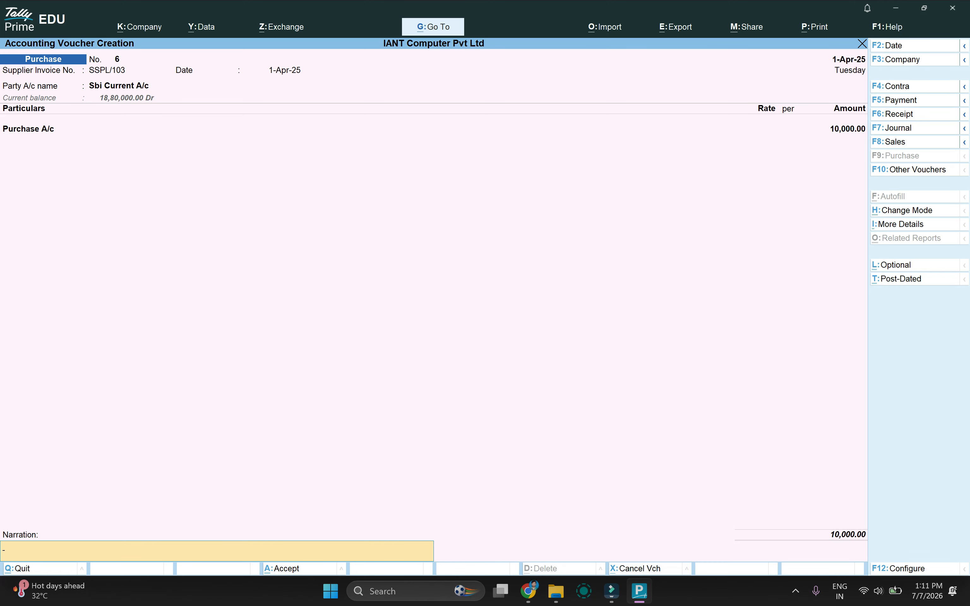
pyautogui.write('being purchased goods in cash.')
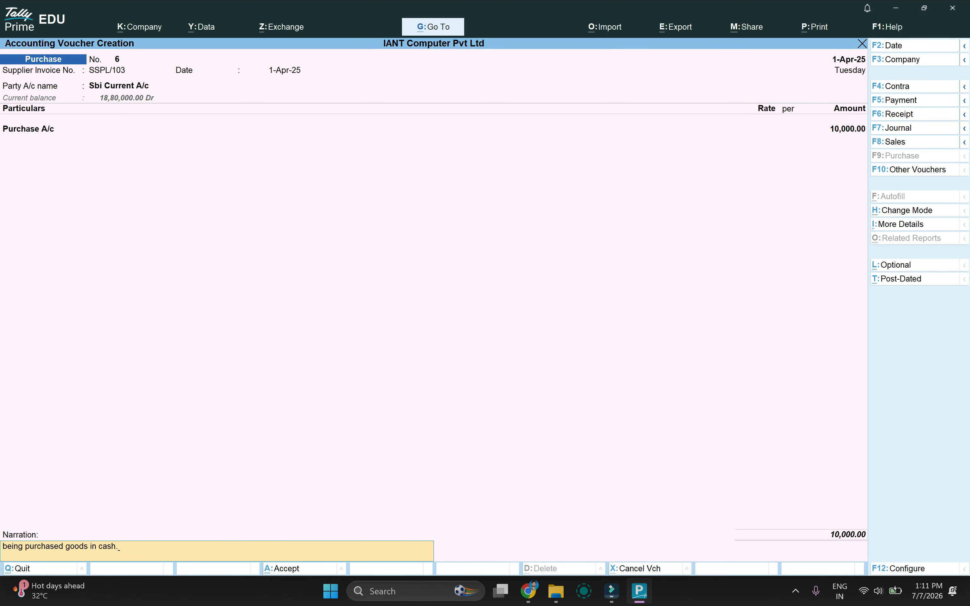
pyautogui.hotkey('ctrl', 'a')
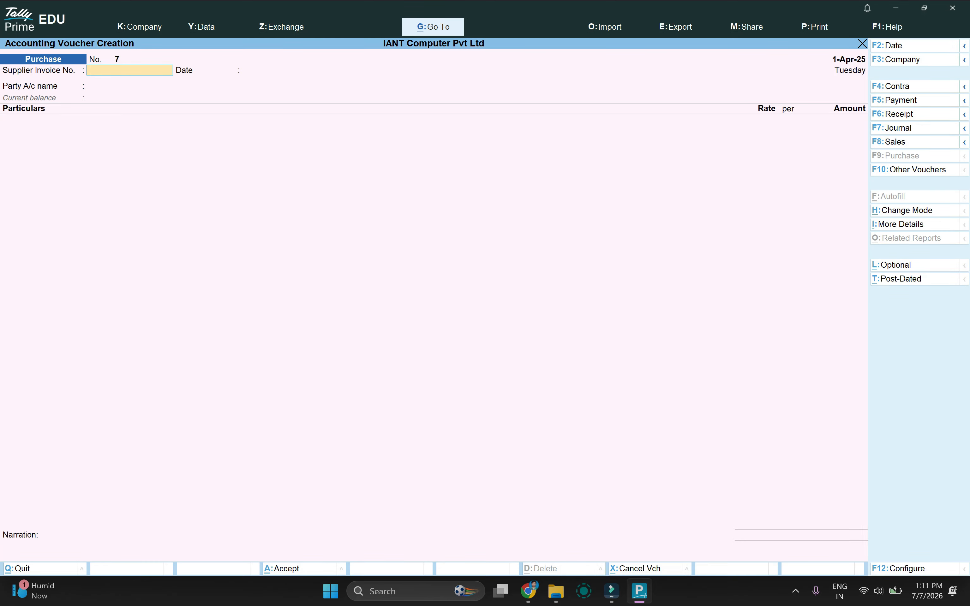
# Open the Purchase Register and view the list of purchase vouchers for April
pyautogui.hotkey('alt', 'g')
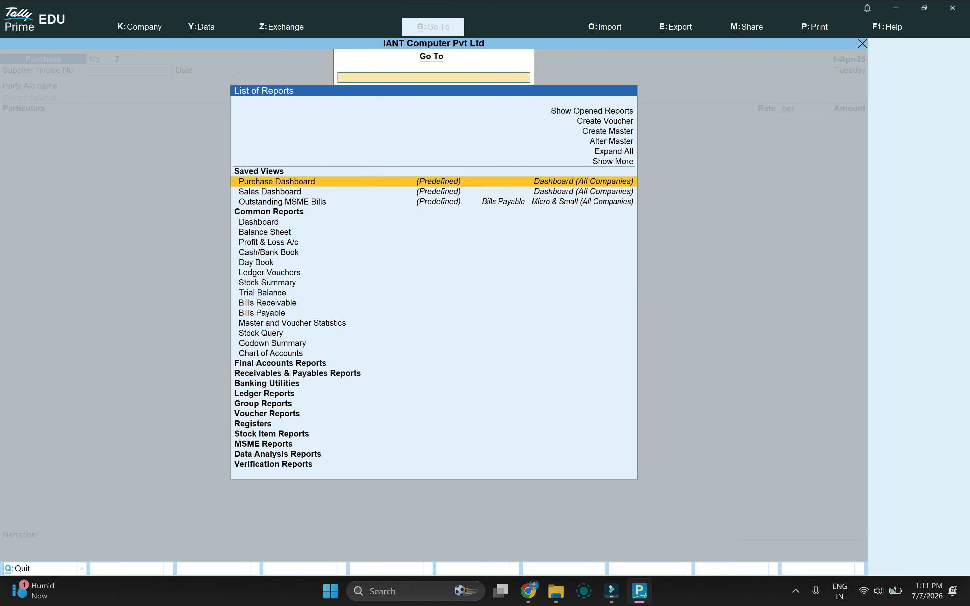
pyautogui.write('Reg')
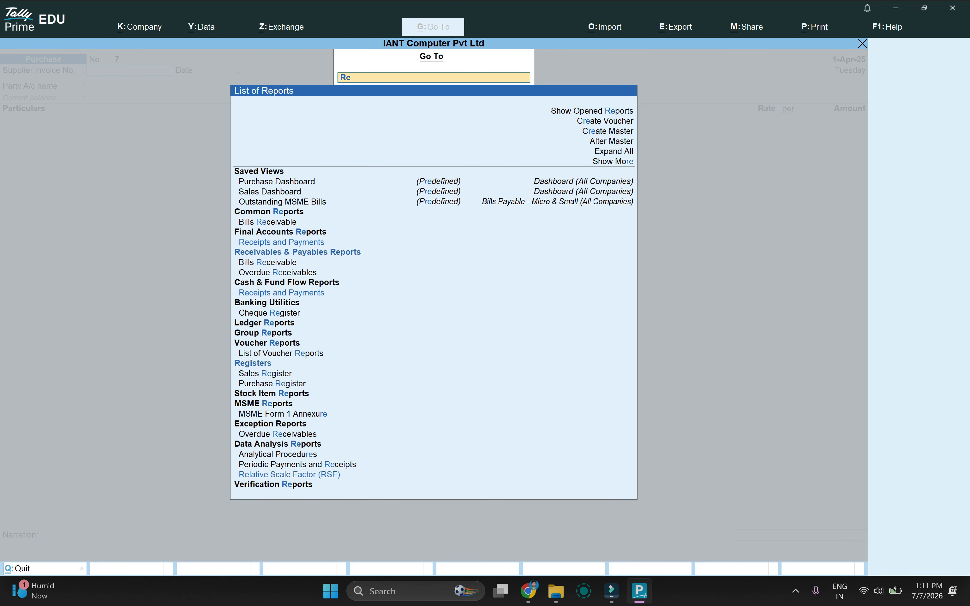
pyautogui.press('Down')
pyautogui.press('Down')
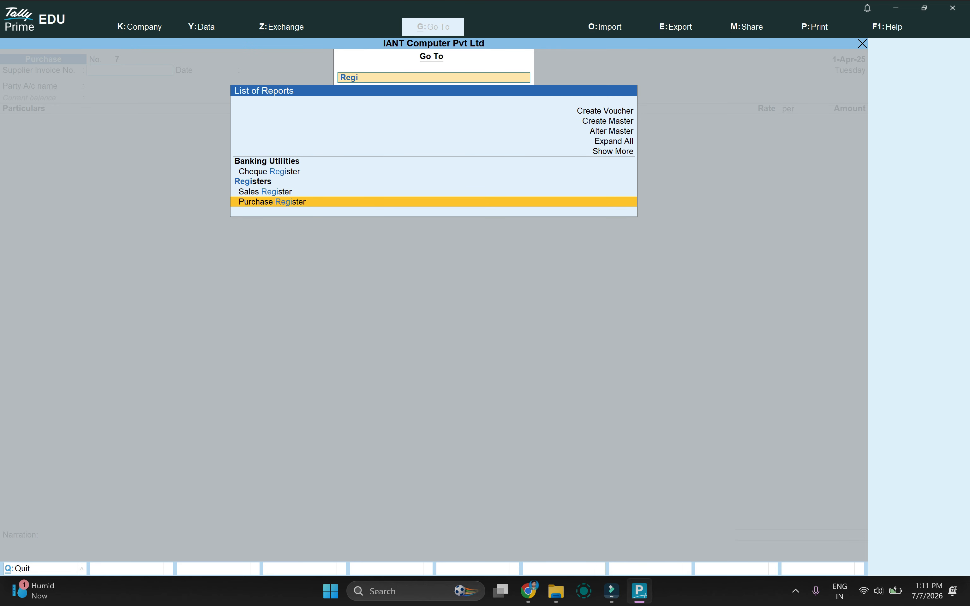
pyautogui.press('Return')
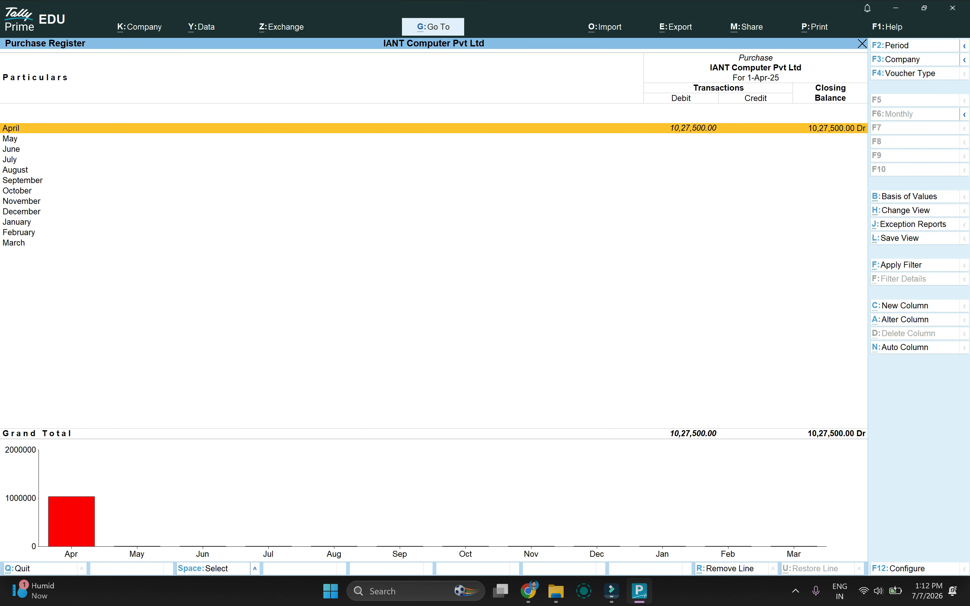
pyautogui.press('Return')
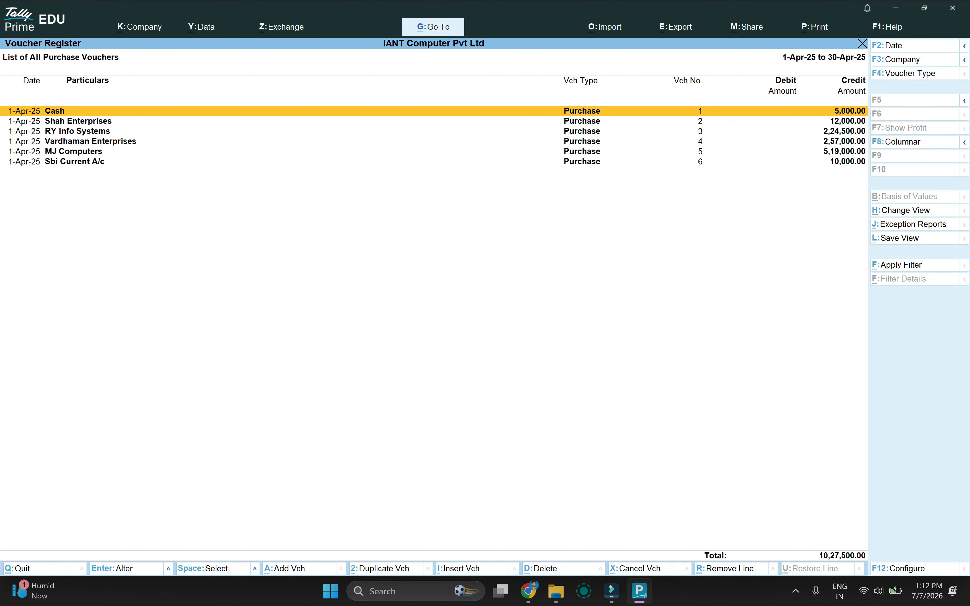
# Open the Inventory Summary report and display it stock item-wise
pyautogui.press('alt')
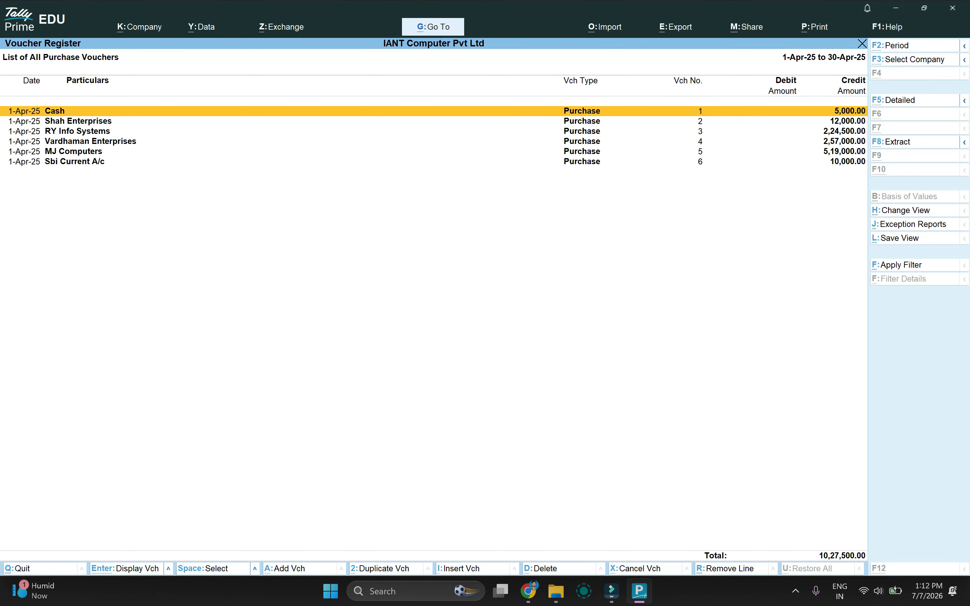
pyautogui.hotkey('alt', 'g')
pyautogui.write('In')
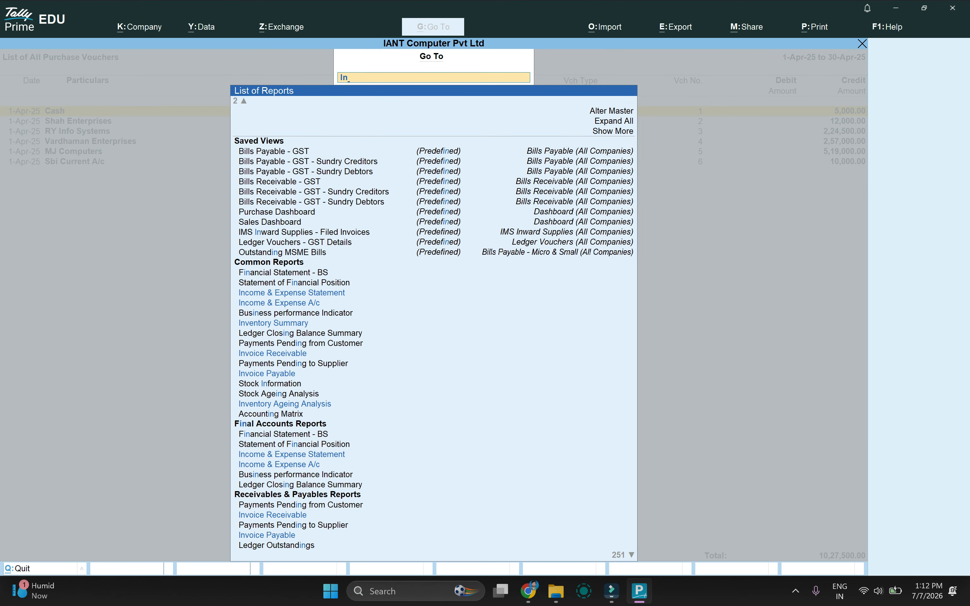
pyautogui.write('ve')
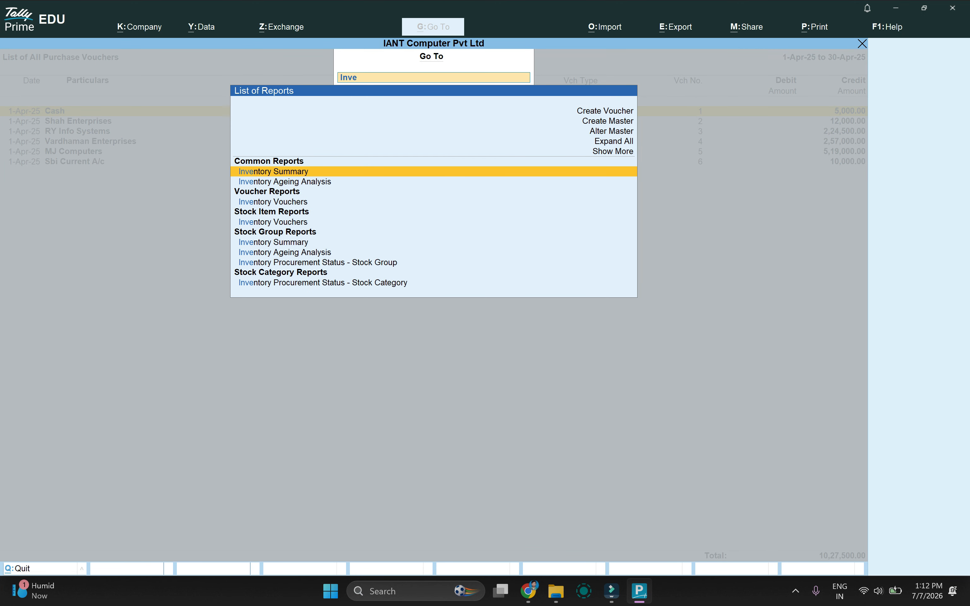
pyautogui.press('Return')
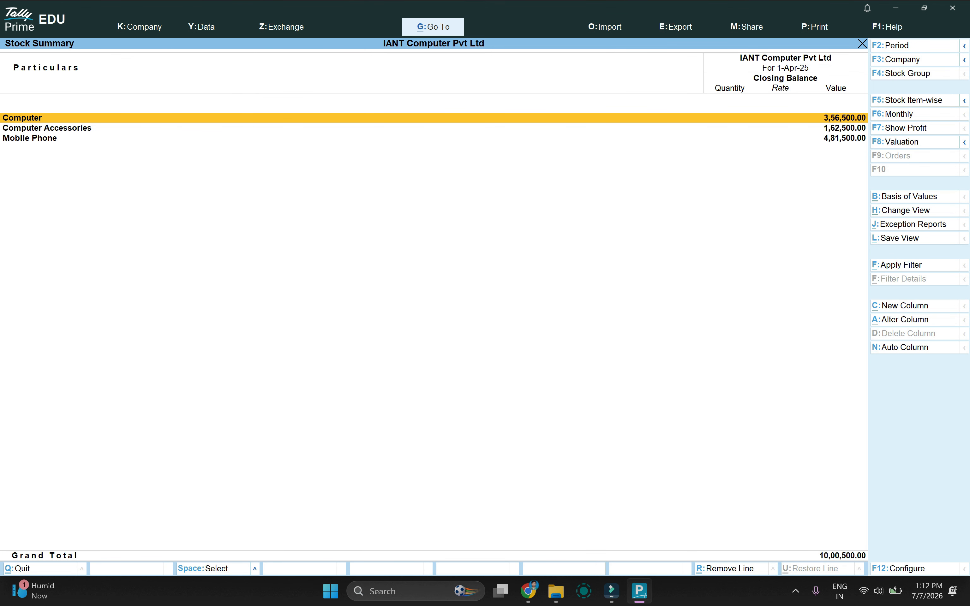
pyautogui.press('F5')
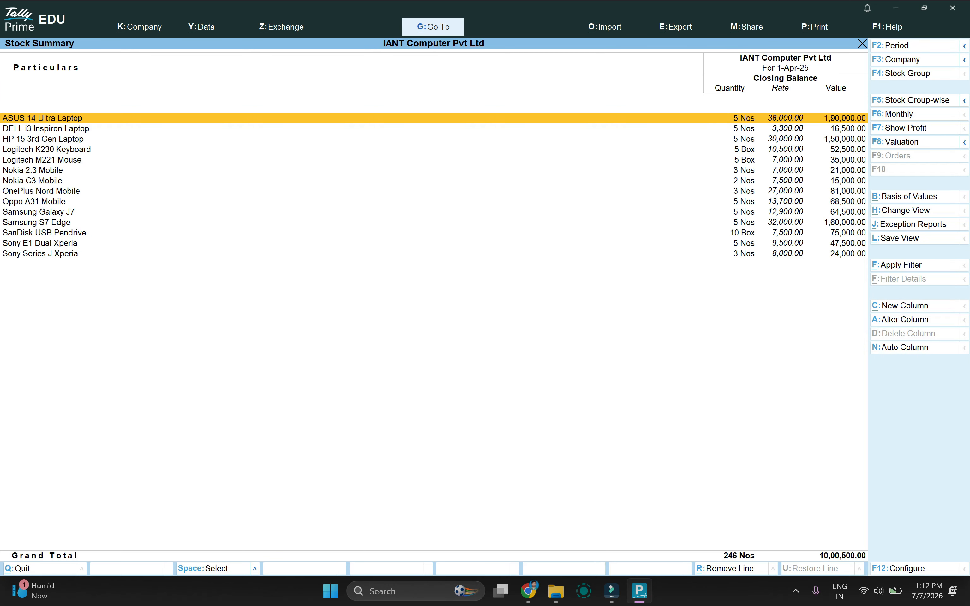